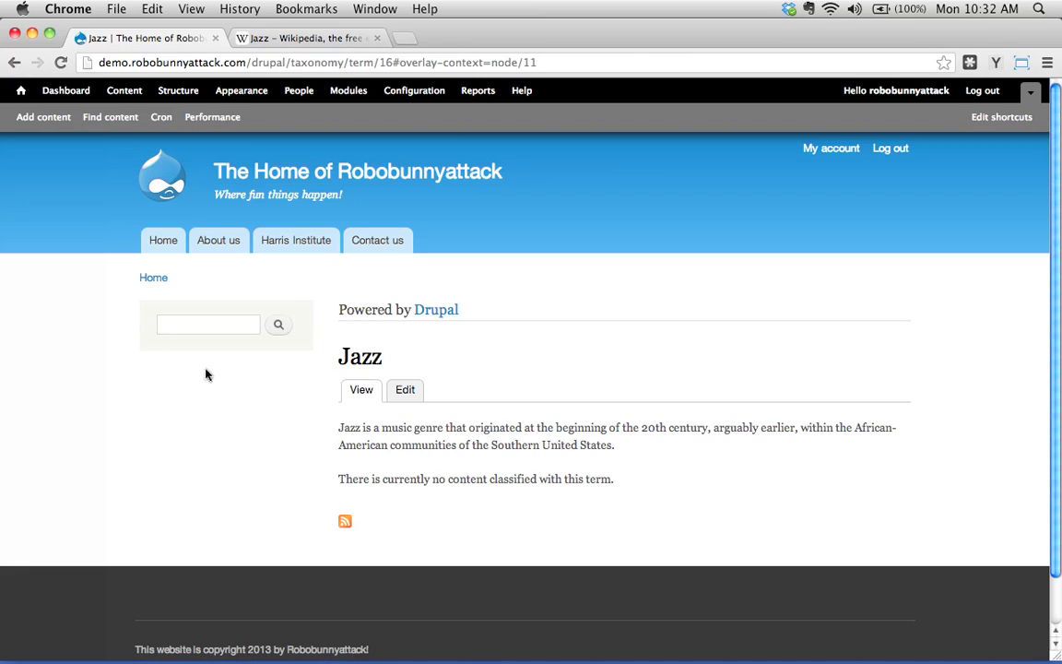
# List the terms of the Genre taxonomy vocabulary and view the Jazz term's page.
pyautogui.click(176, 93)
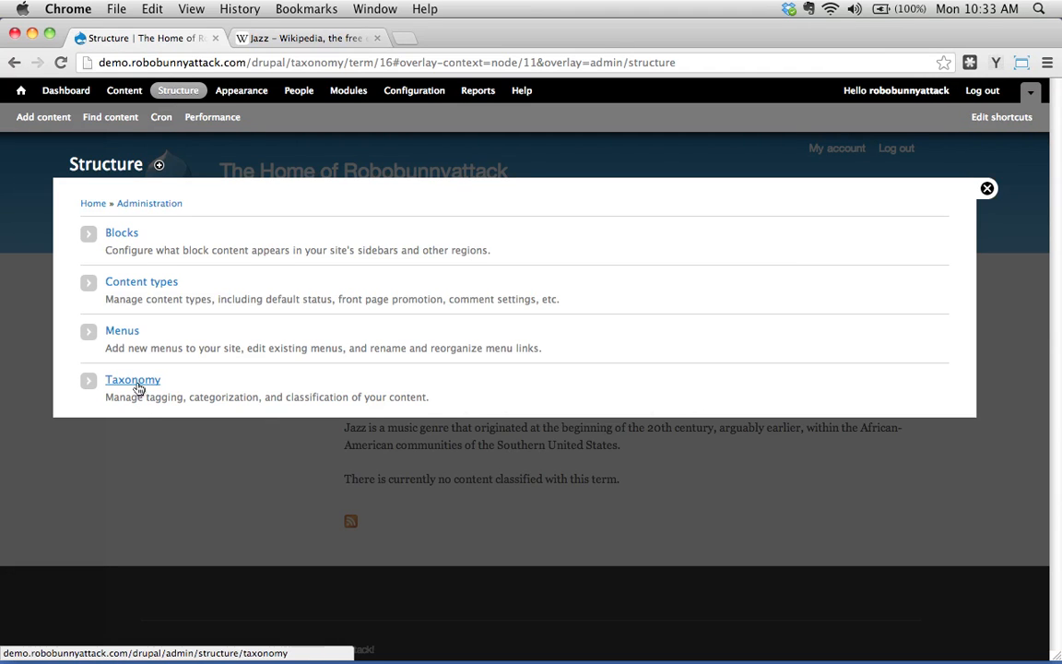
pyautogui.click(135, 380)
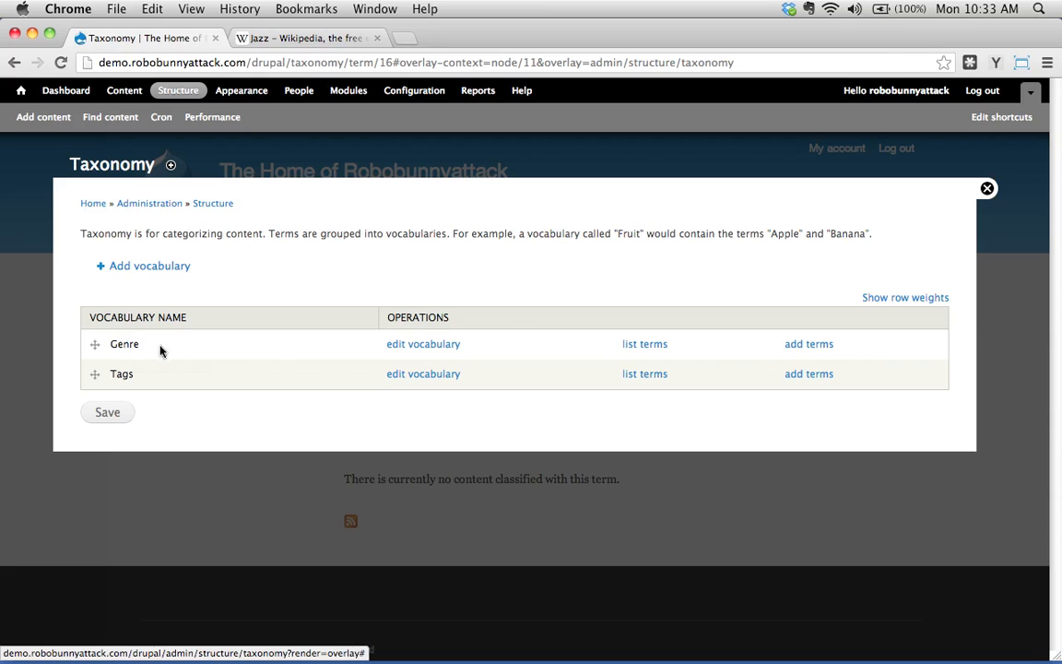
pyautogui.click(634, 345)
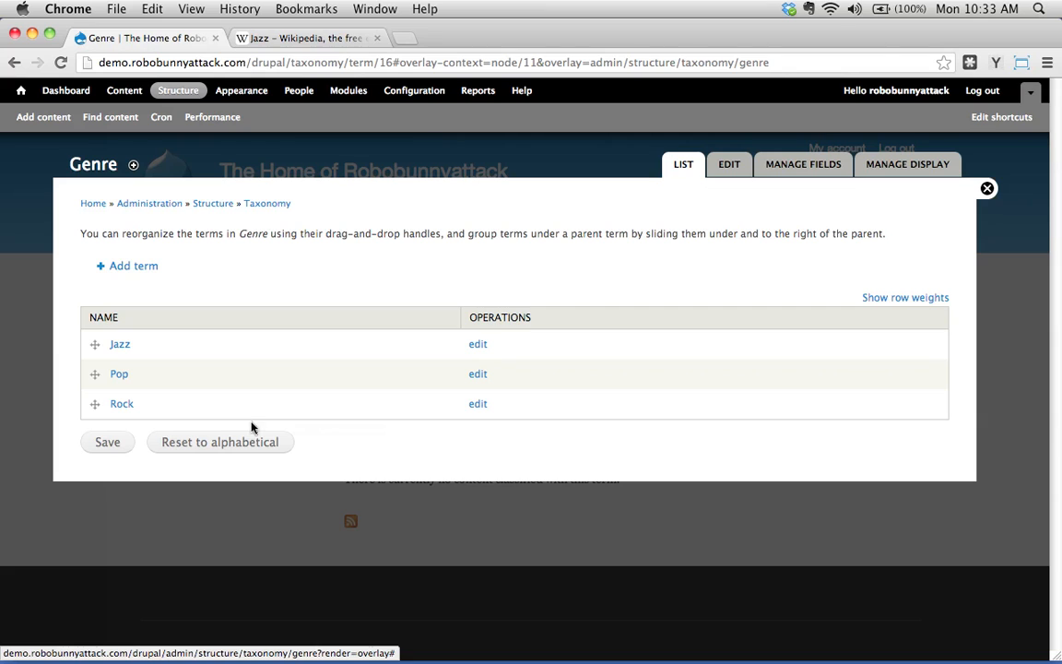
pyautogui.click(123, 345)
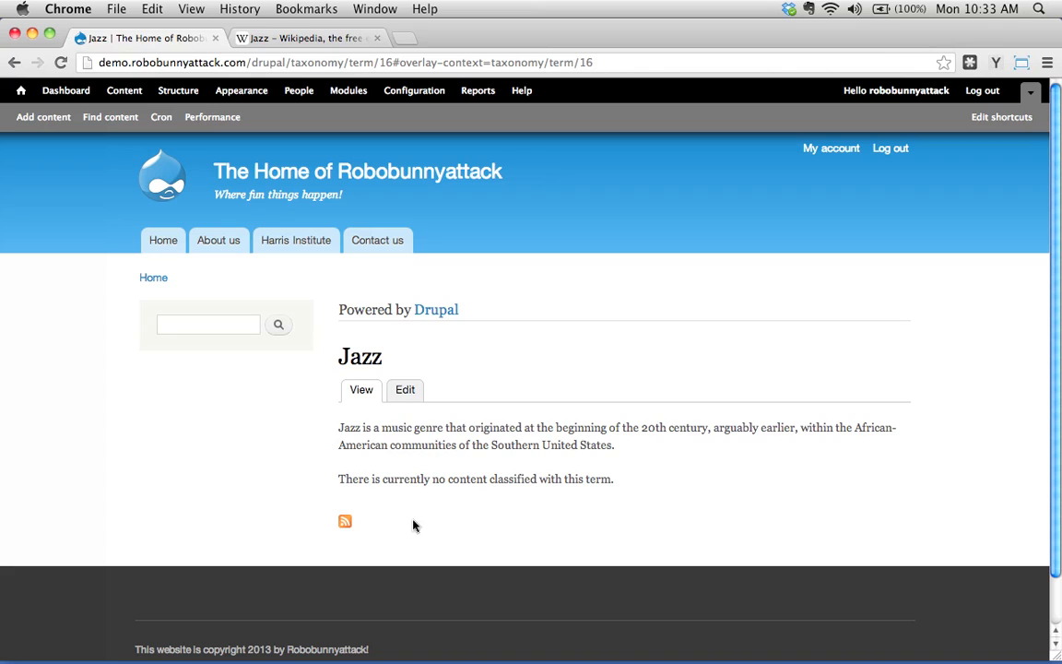
pyautogui.scroll(-2, 442, 452)
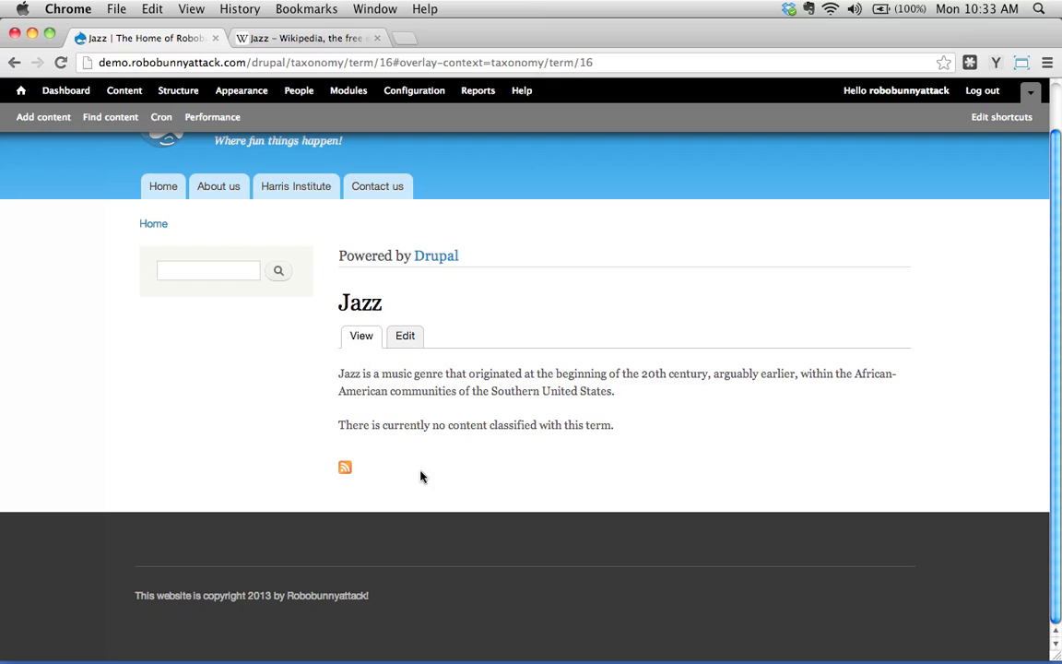
pyautogui.scroll(2, 339, 442)
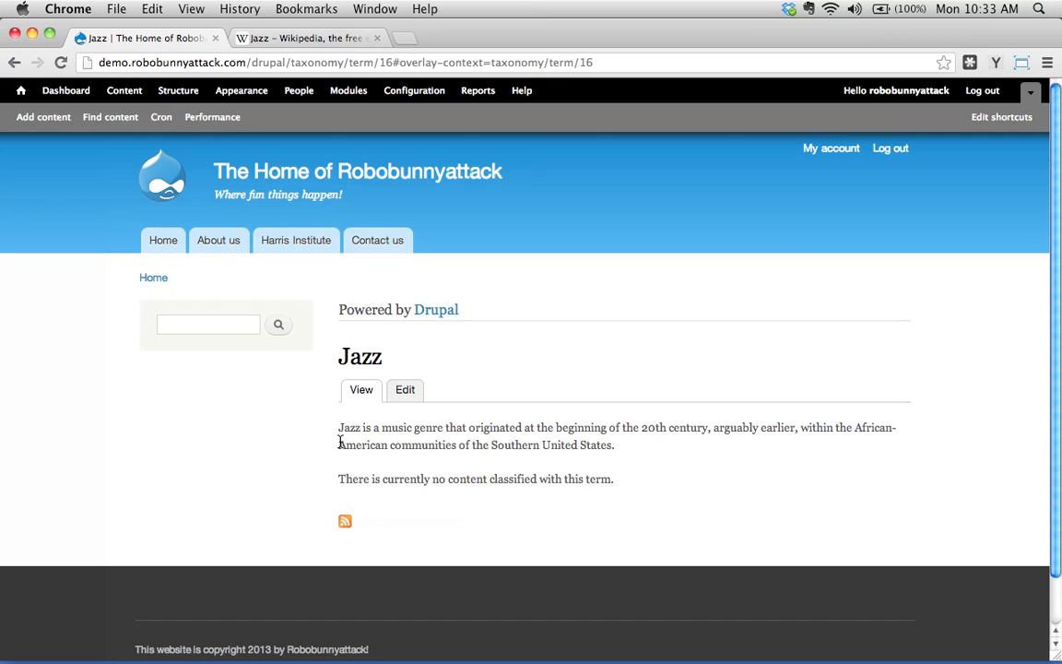
# Open the form for creating Song content and review its fields from Song Title down to MP3 preview.
pyautogui.click(37, 119)
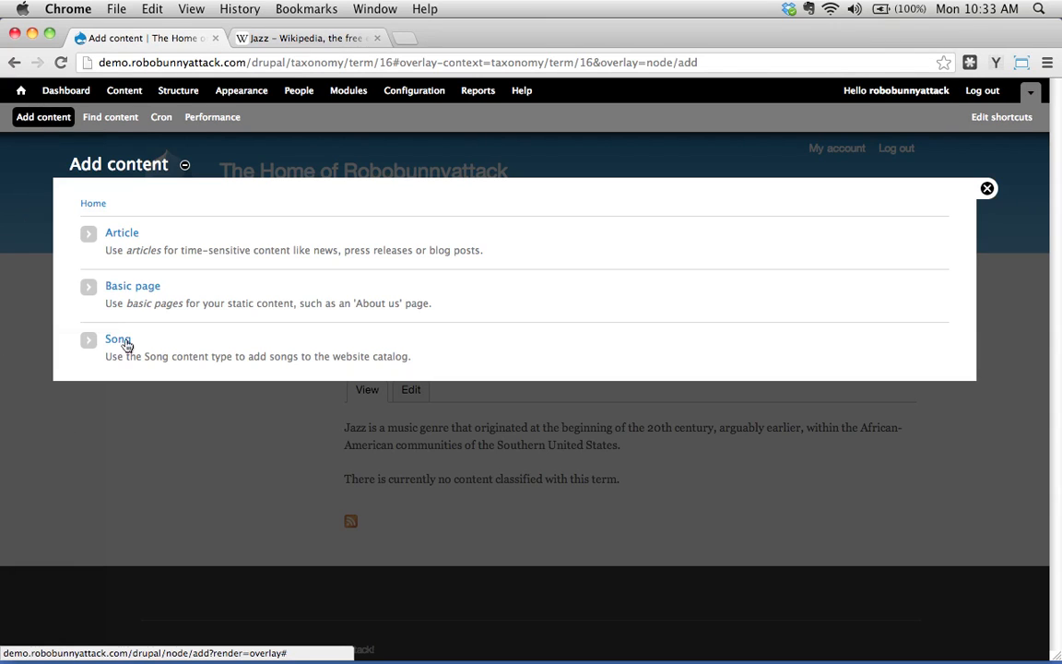
pyautogui.click(127, 345)
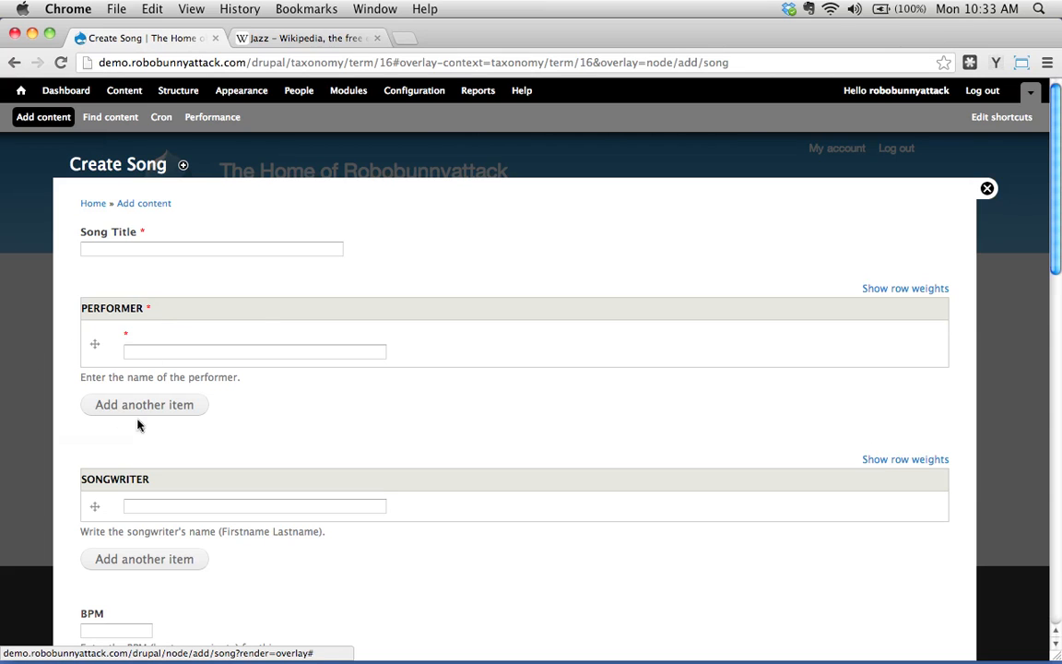
pyautogui.click(113, 249)
pyautogui.click(136, 350)
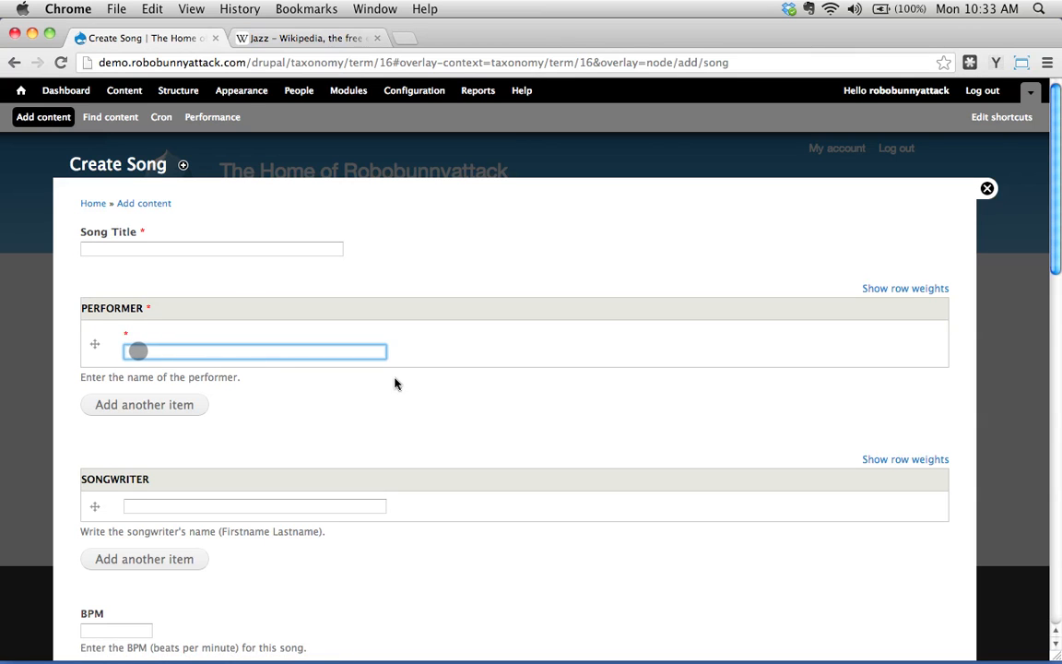
pyautogui.scroll(-2, 277, 396)
pyautogui.click(166, 407)
pyautogui.scroll(-3, 115, 448)
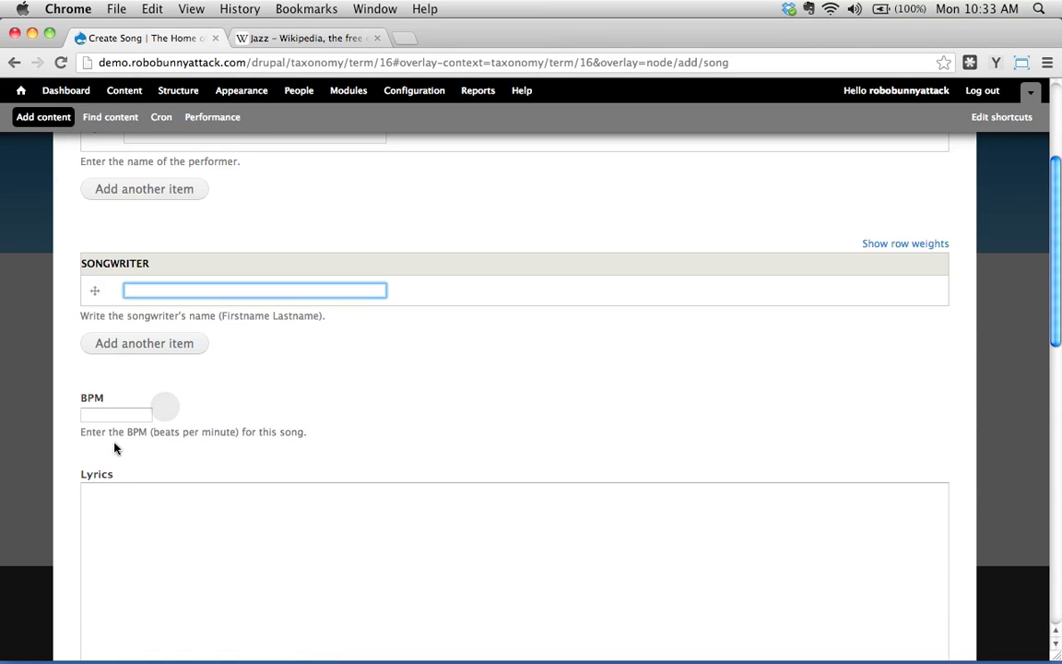
pyautogui.click(224, 564)
pyautogui.scroll(-10, 277, 543)
pyautogui.scroll(5, 369, 498)
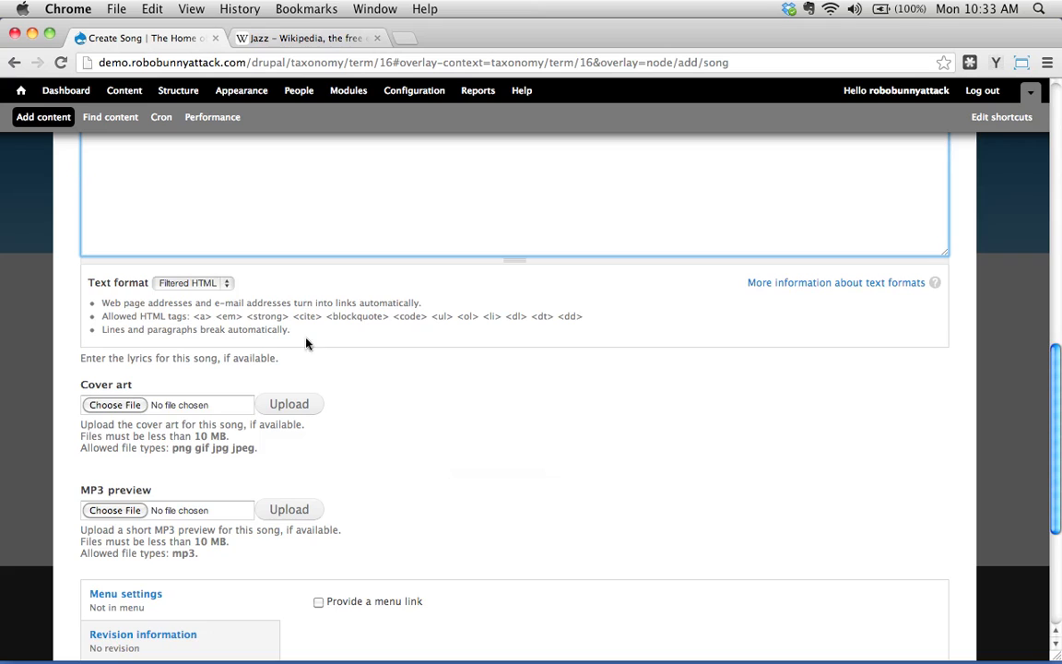
pyautogui.scroll(10, 193, 424)
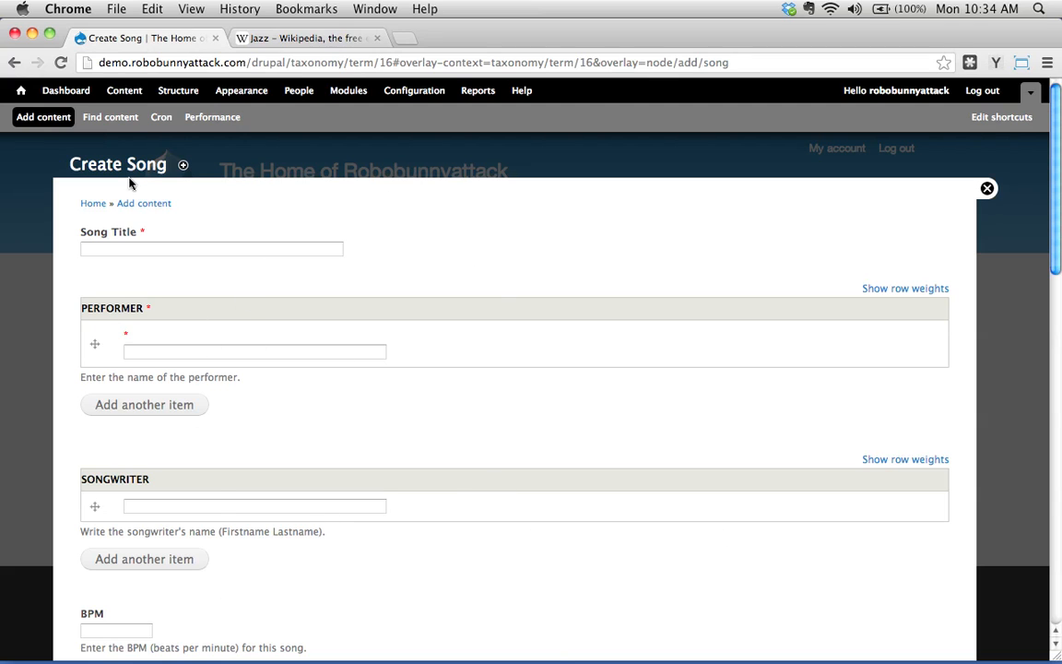
# Open the field management page of the Song content type.
pyautogui.click(172, 96)
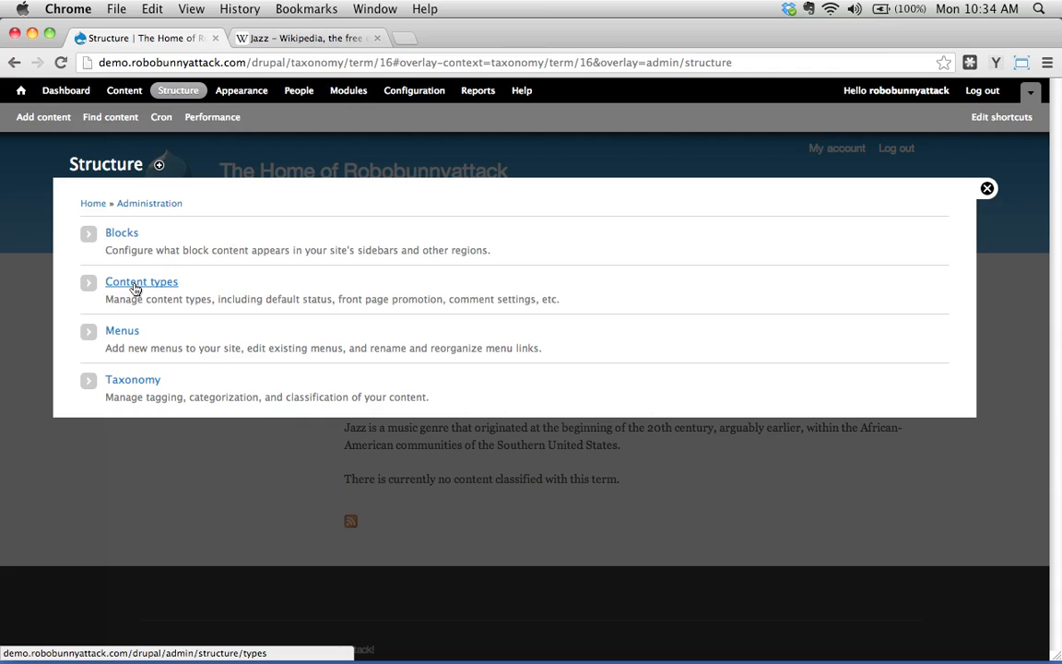
pyautogui.click(135, 289)
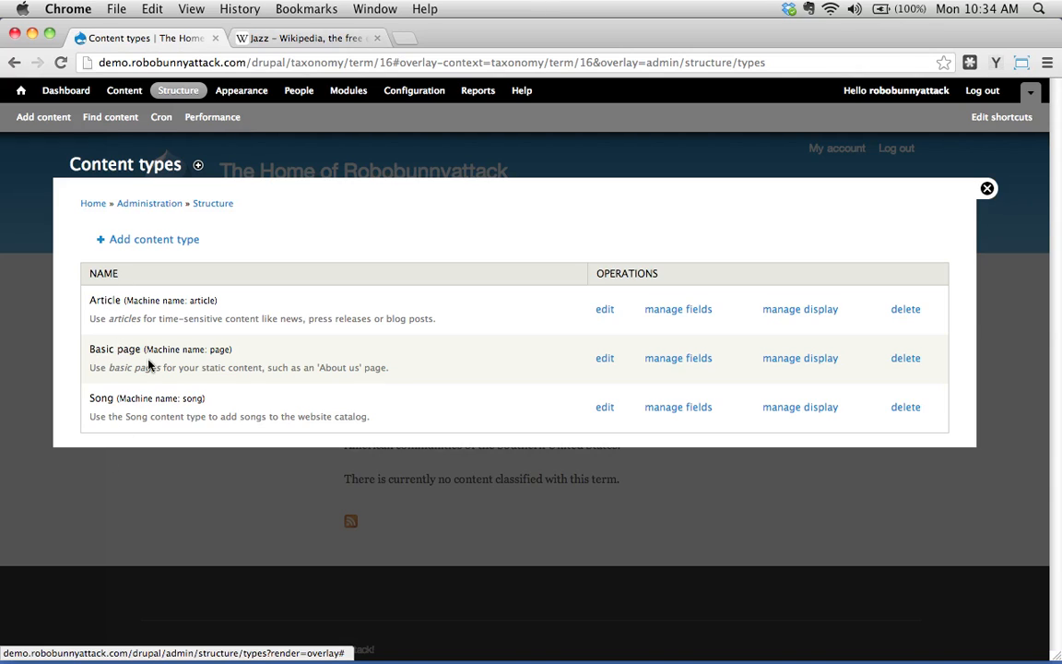
pyautogui.doubleClick(99, 398)
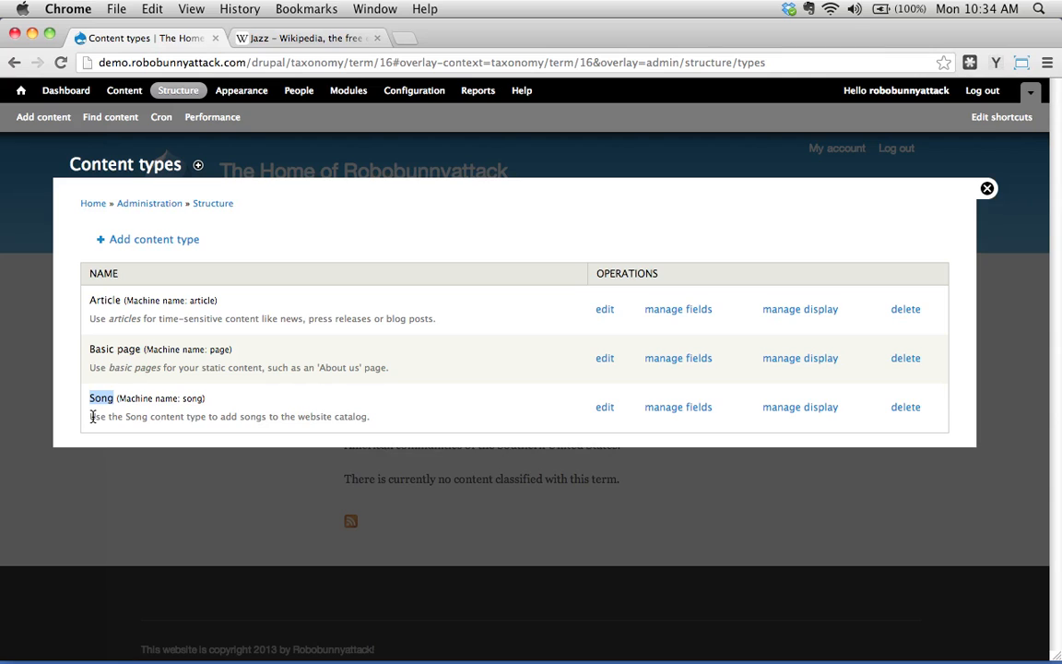
pyautogui.click(681, 411)
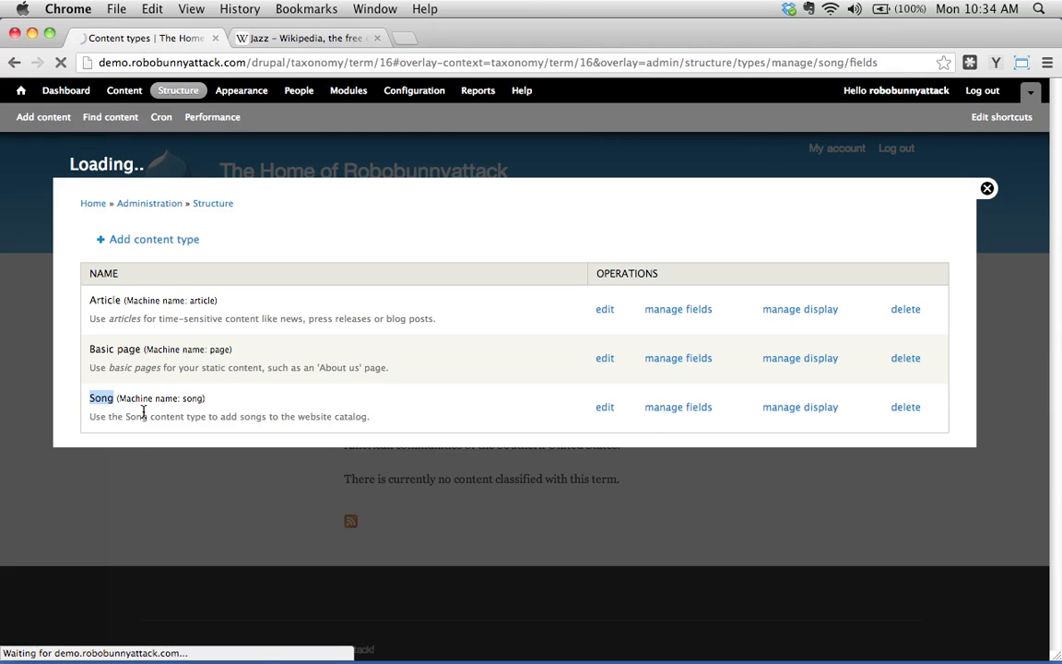
pyautogui.click(682, 412)
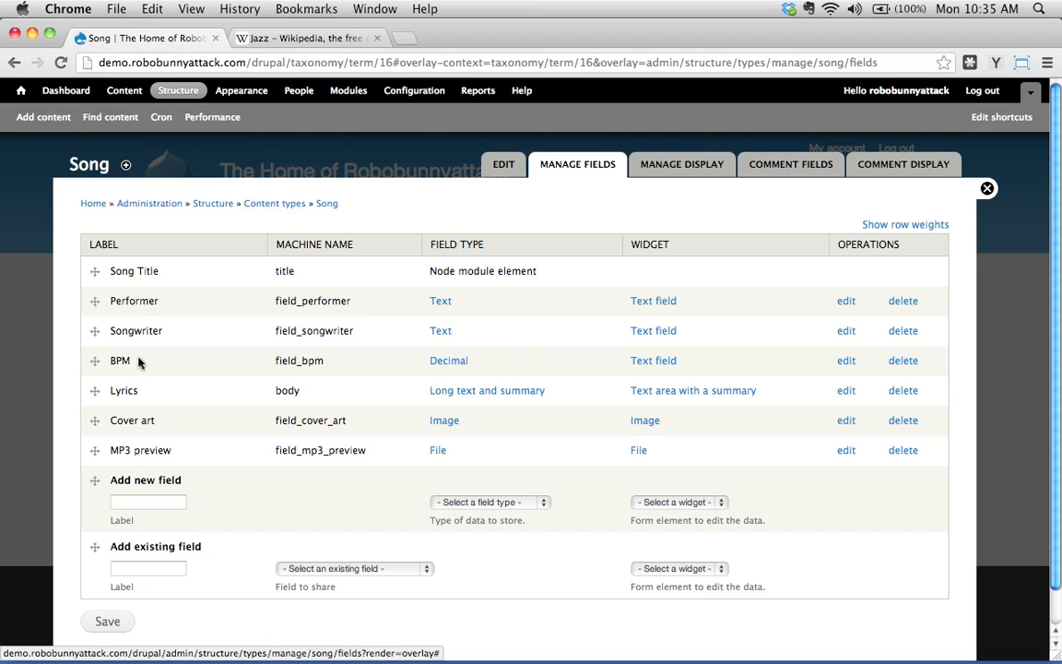
# Define a new field labelled Genre on the Song content type with the Term reference field type.
pyautogui.click(148, 503)
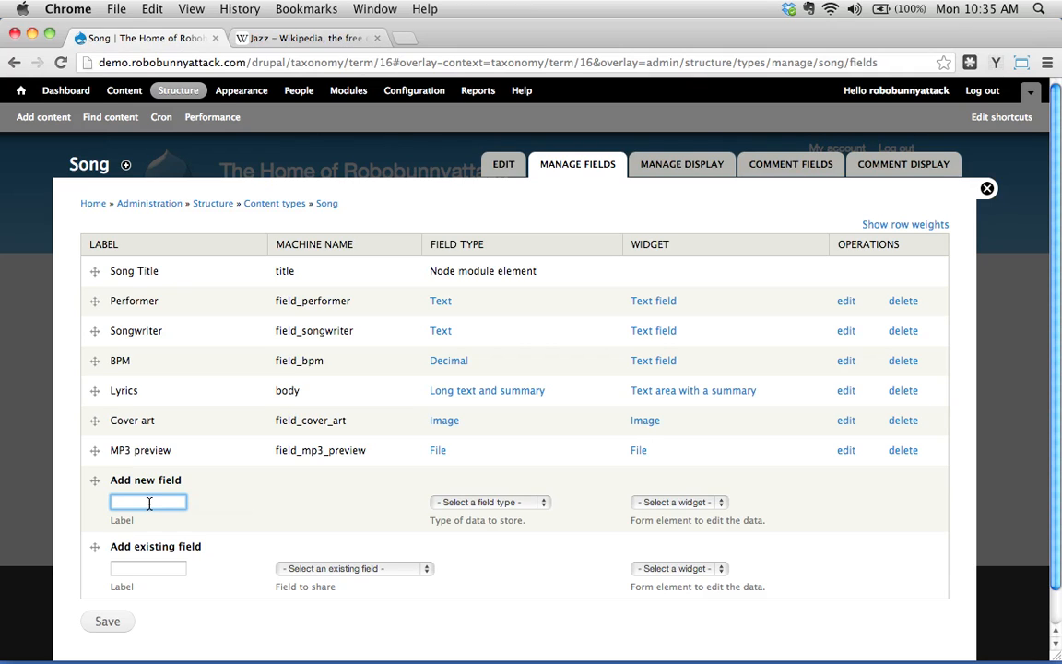
pyautogui.write('Genre')
pyautogui.scroll(-1, 536, 362)
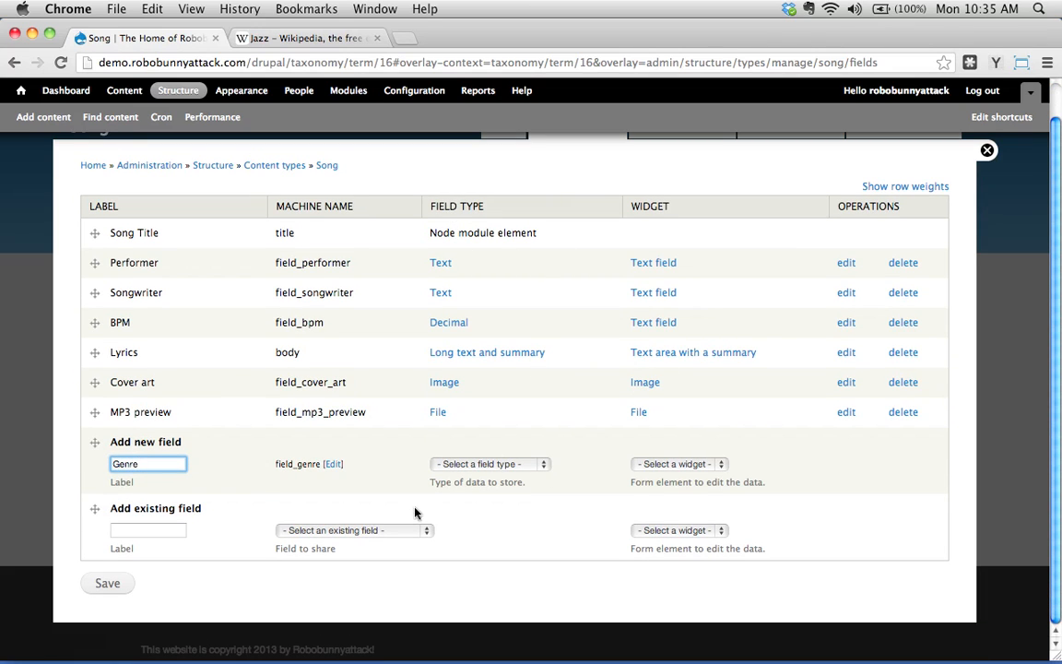
pyautogui.click(528, 465)
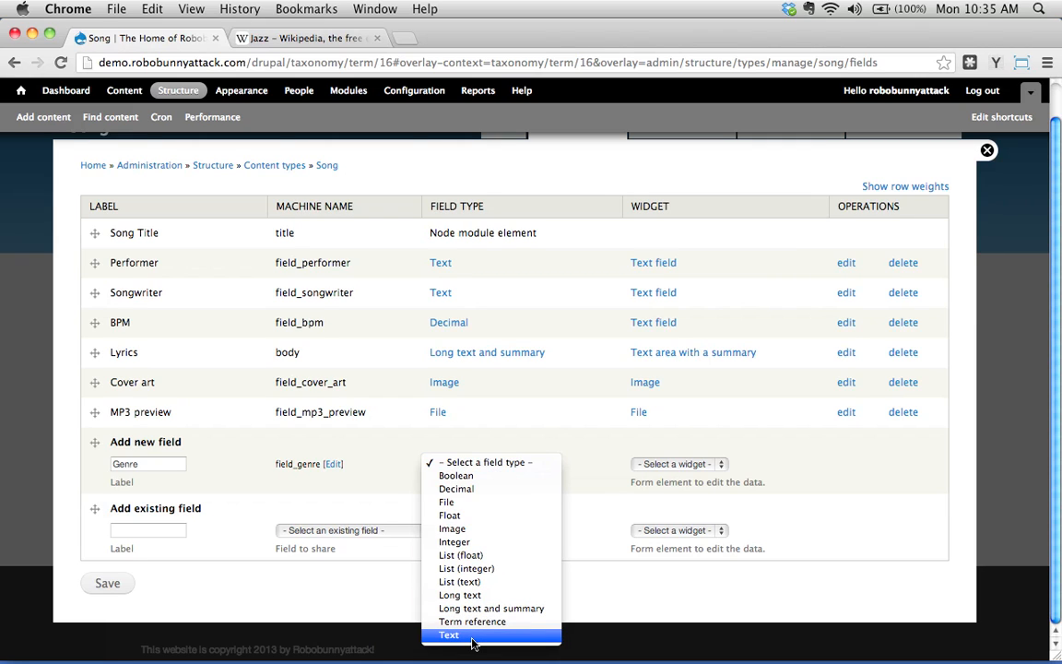
pyautogui.click(387, 453)
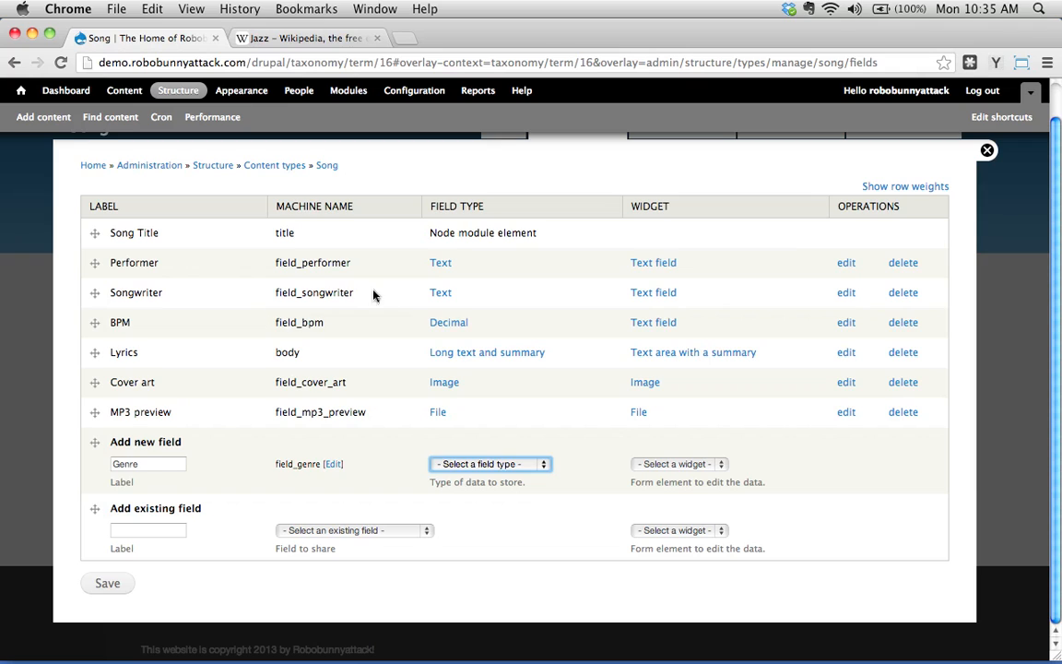
pyautogui.click(492, 463)
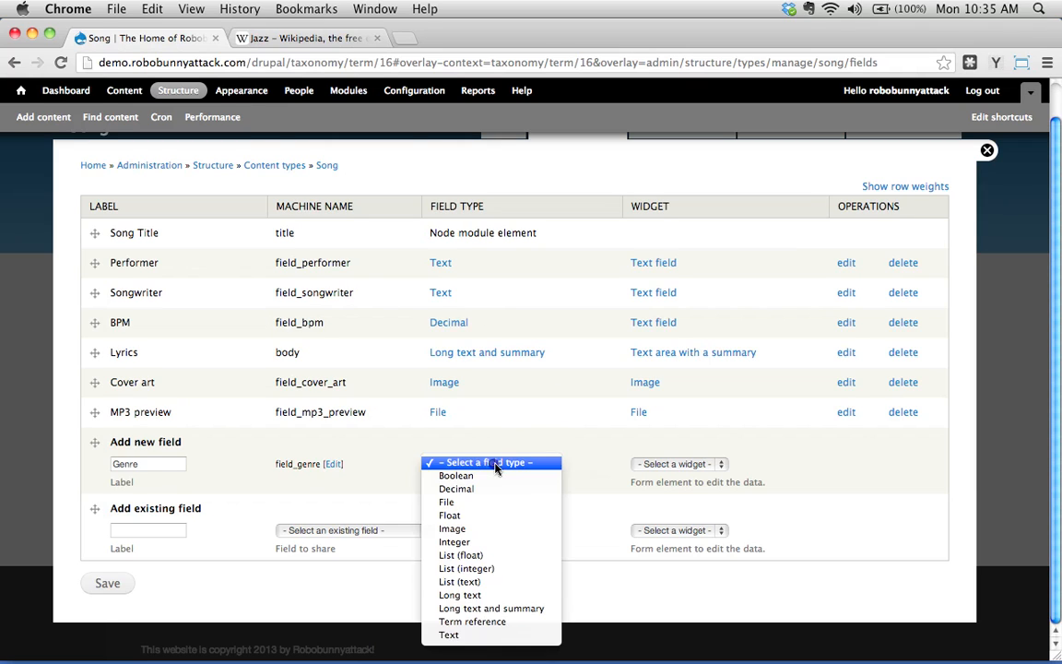
pyautogui.click(487, 623)
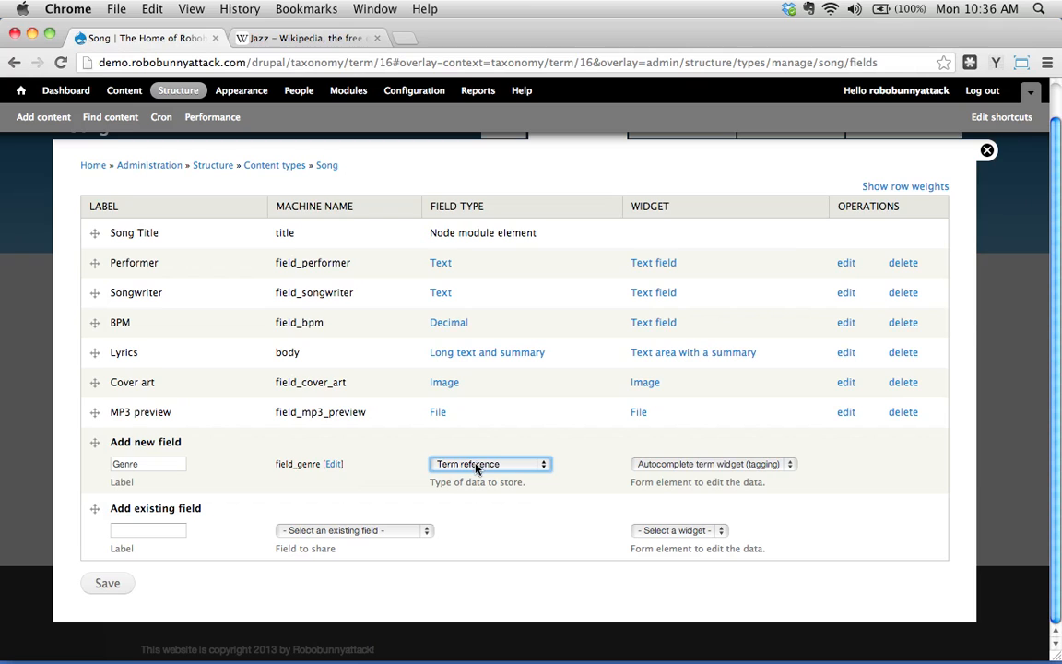
# Choose the Autocomplete term widget (tagging) for the new Genre field and save it.
pyautogui.click(686, 464)
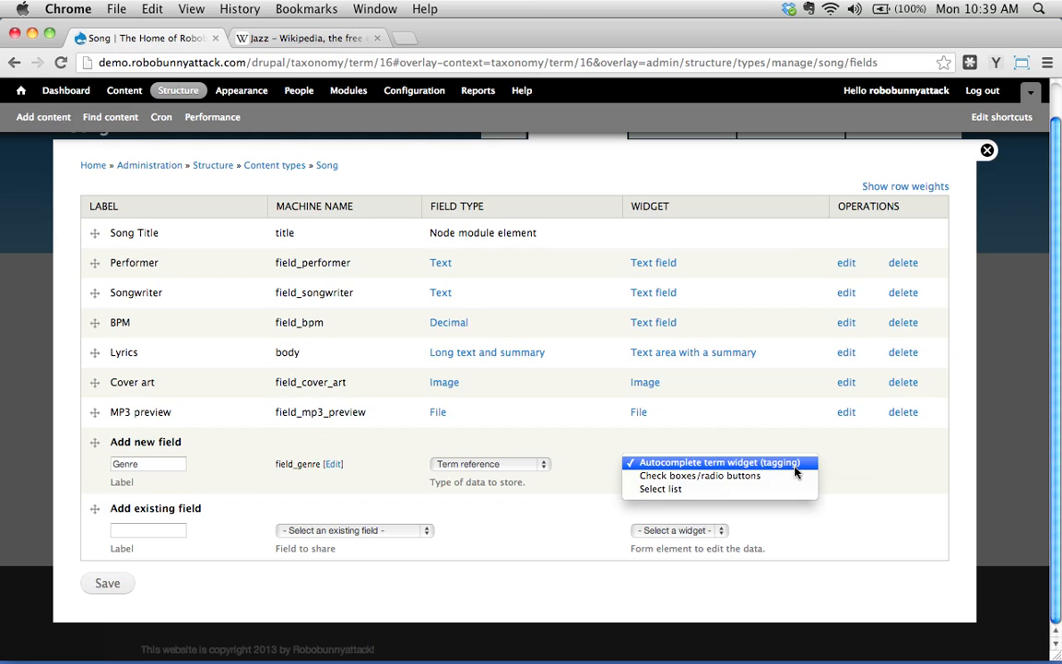
pyautogui.click(795, 467)
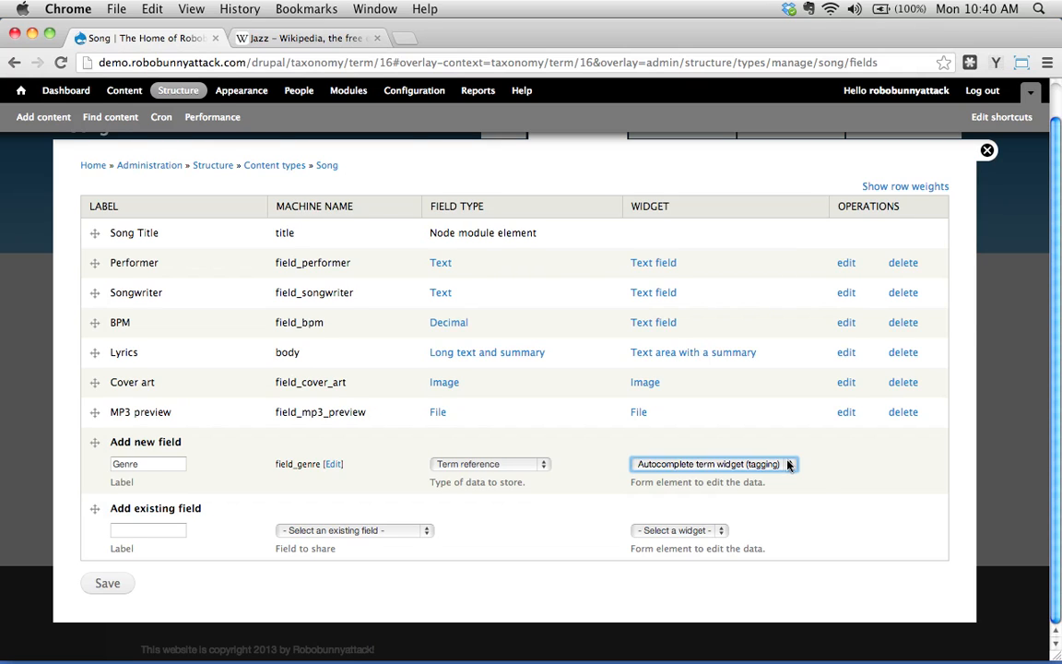
pyautogui.click(788, 464)
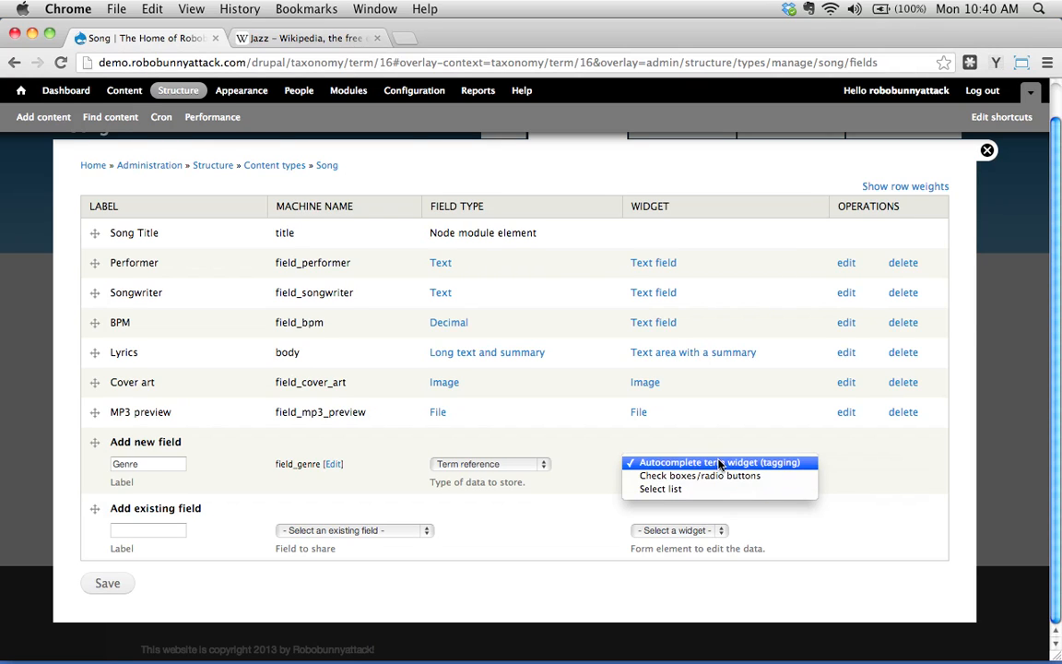
pyautogui.click(719, 462)
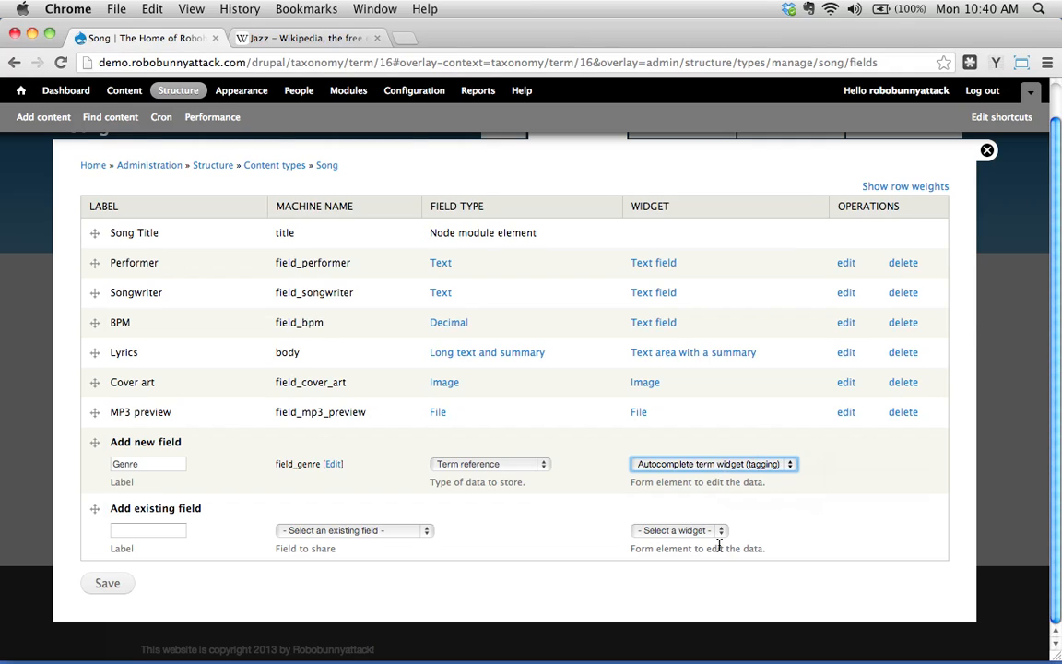
pyautogui.click(112, 584)
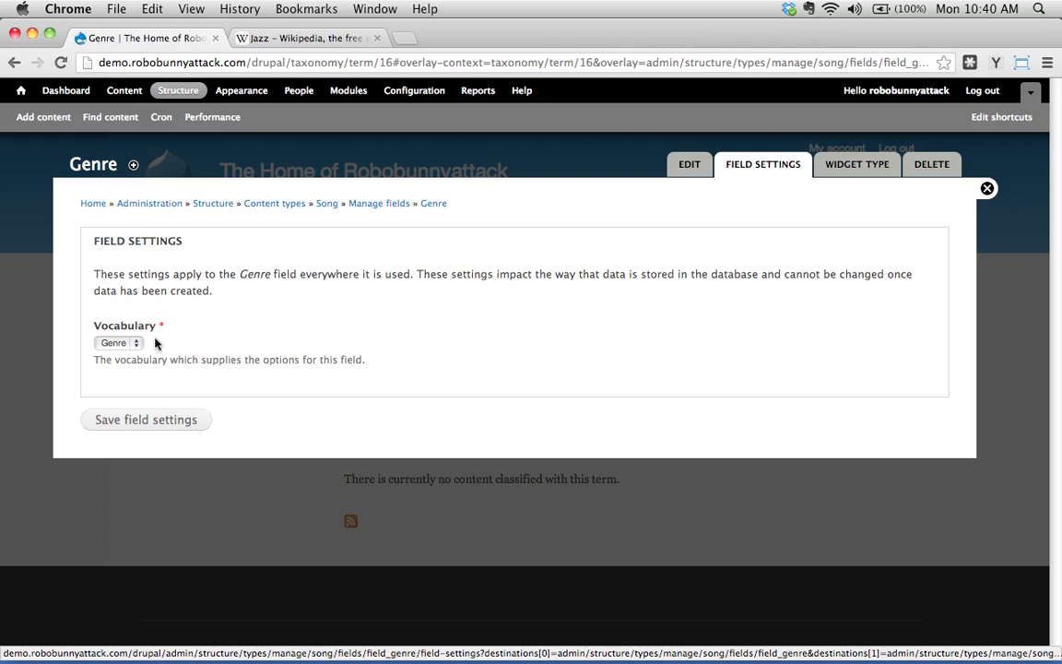
# Choose Genre as the vocabulary that supplies the new field's options and save the field settings.
pyautogui.click(110, 343)
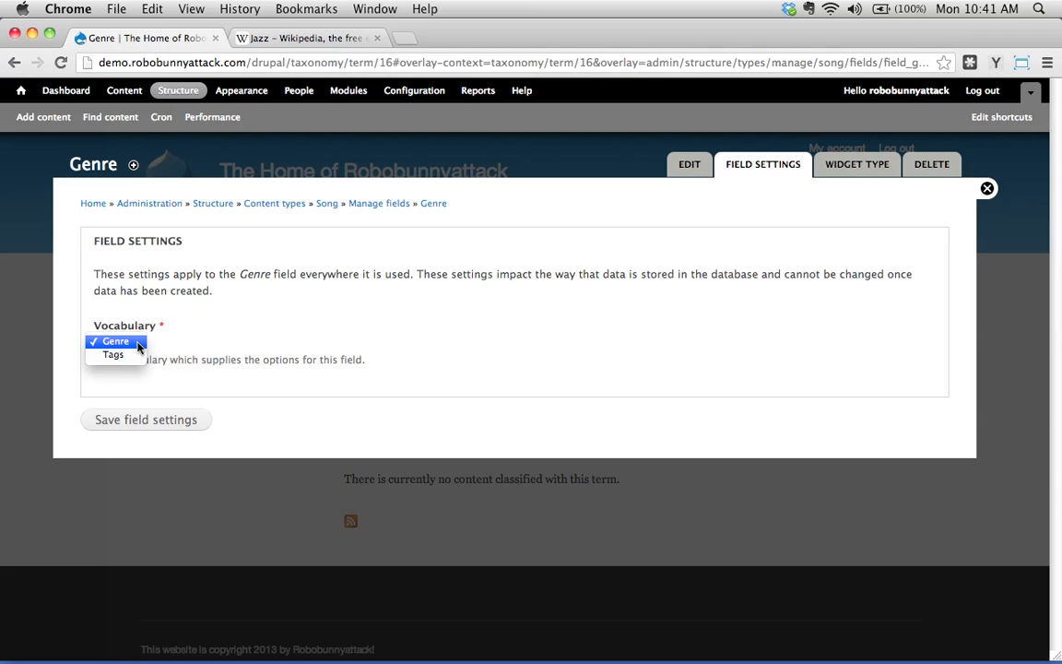
pyautogui.click(138, 344)
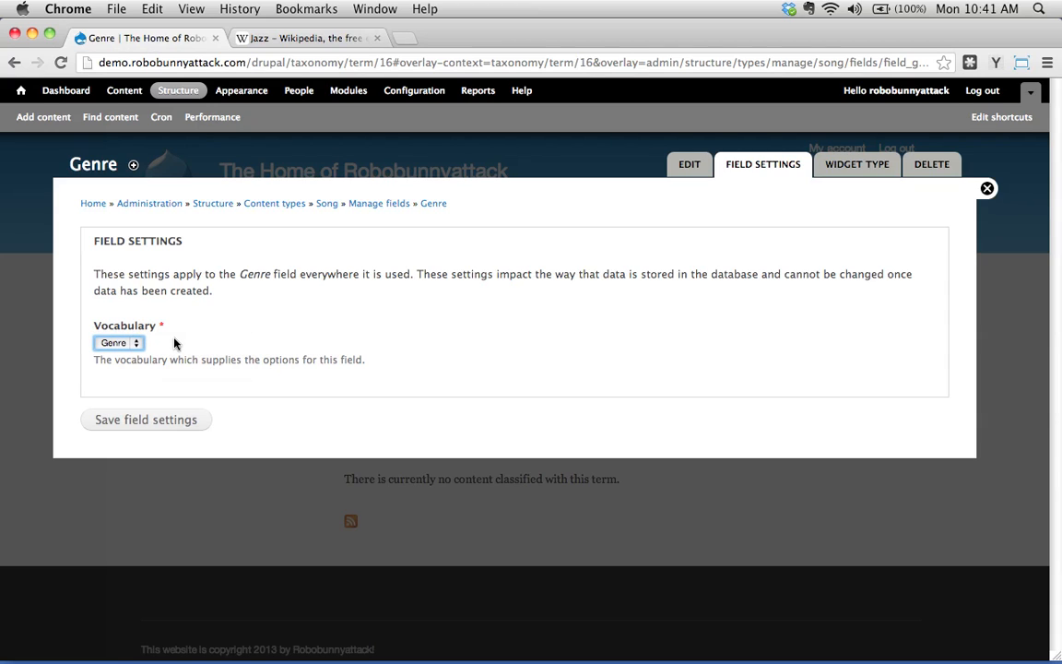
pyautogui.click(135, 343)
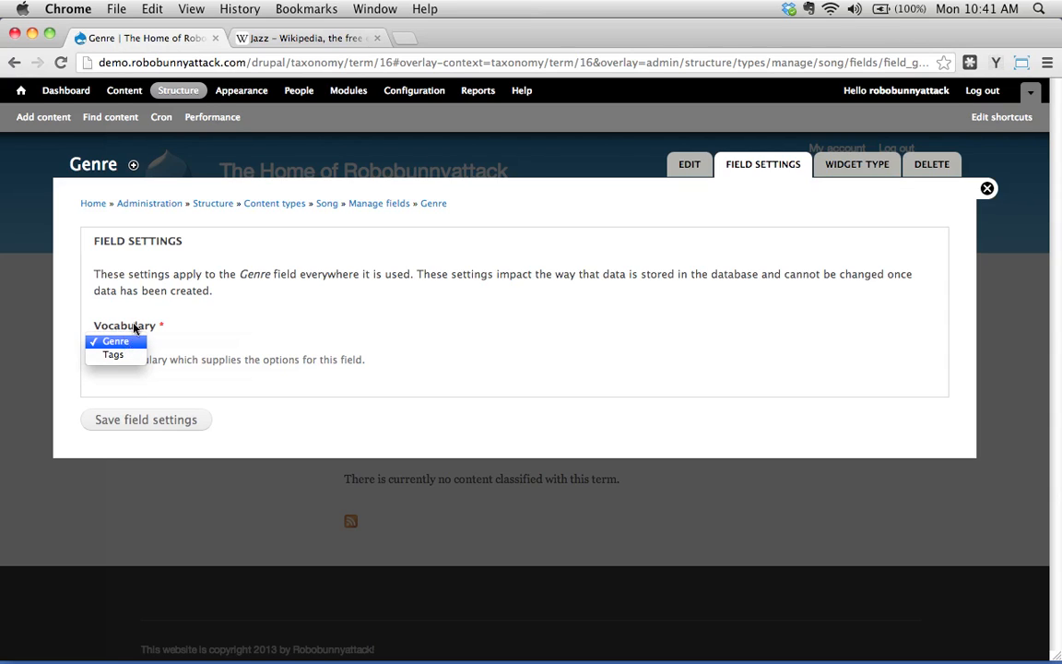
pyautogui.click(125, 343)
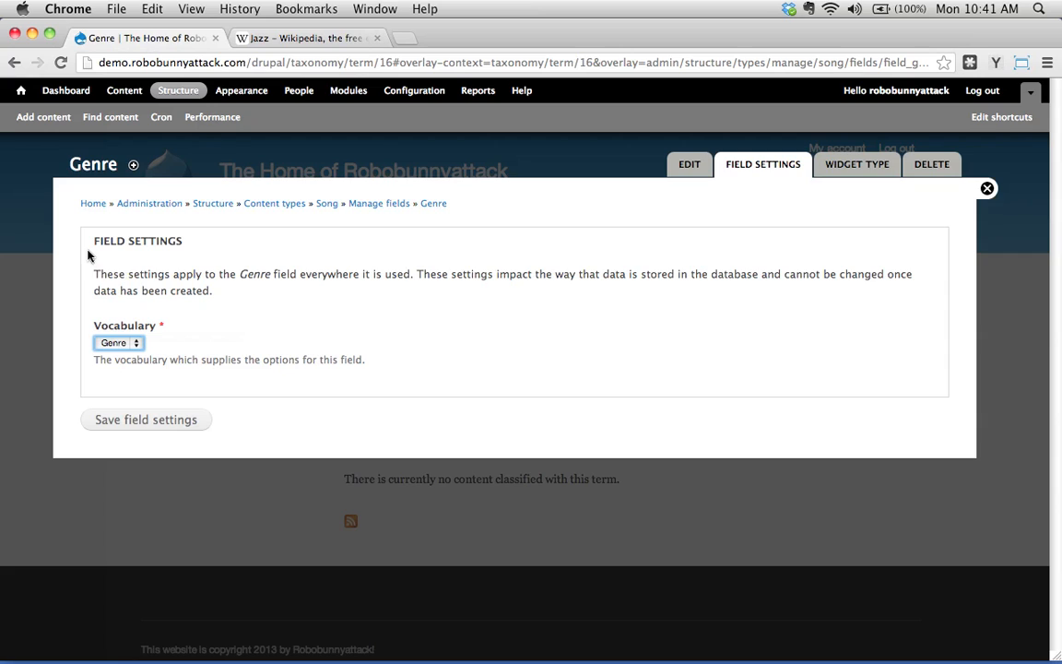
pyautogui.click(132, 343)
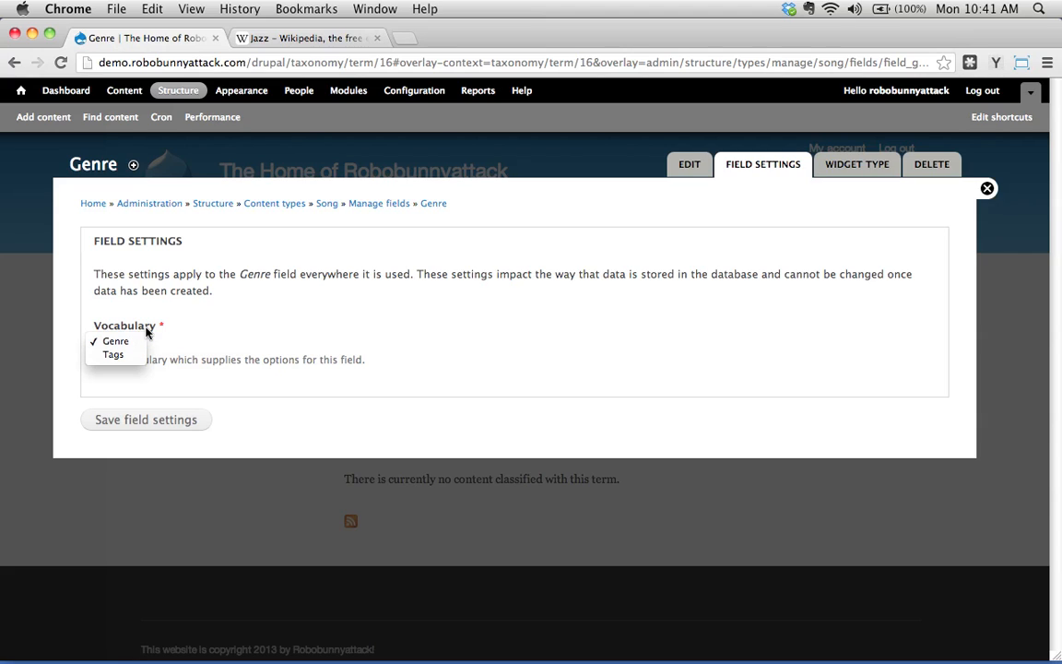
pyautogui.click(289, 268)
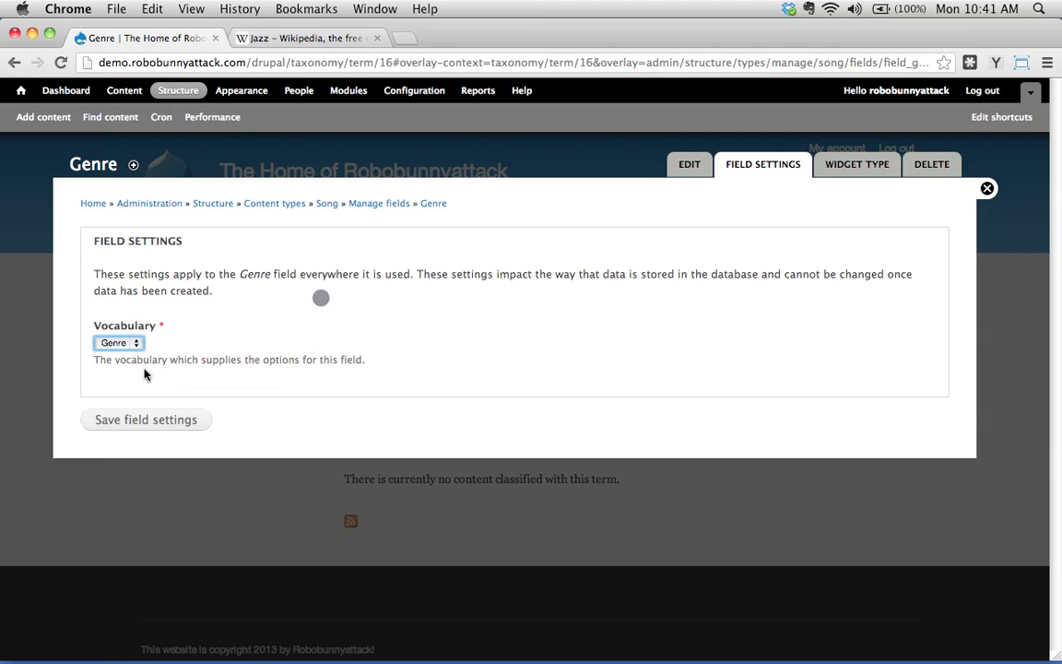
pyautogui.click(118, 348)
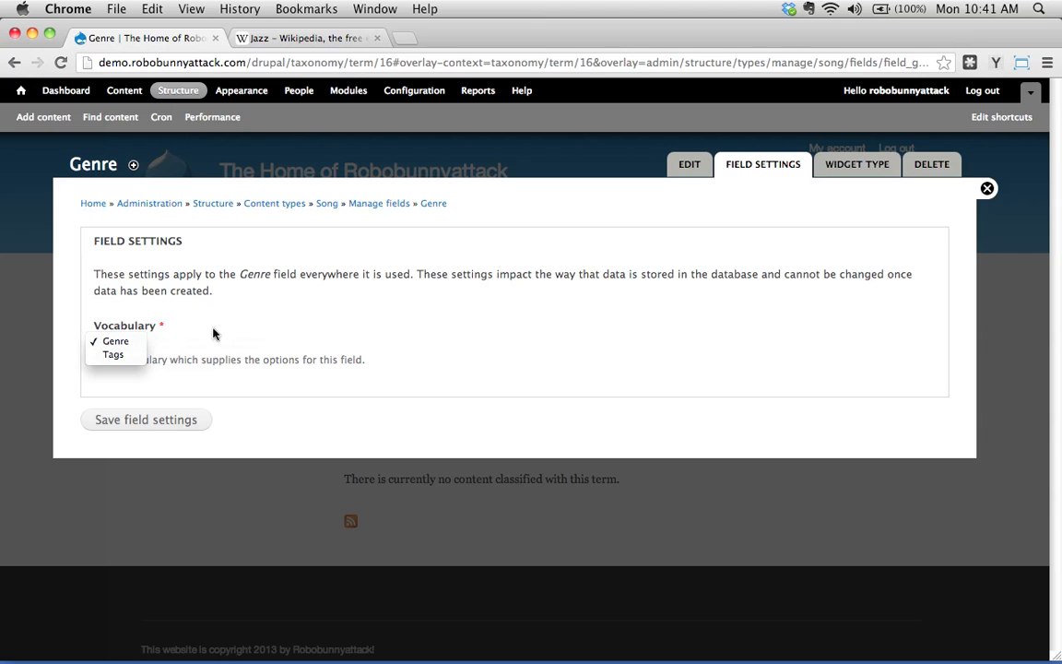
pyautogui.click(130, 345)
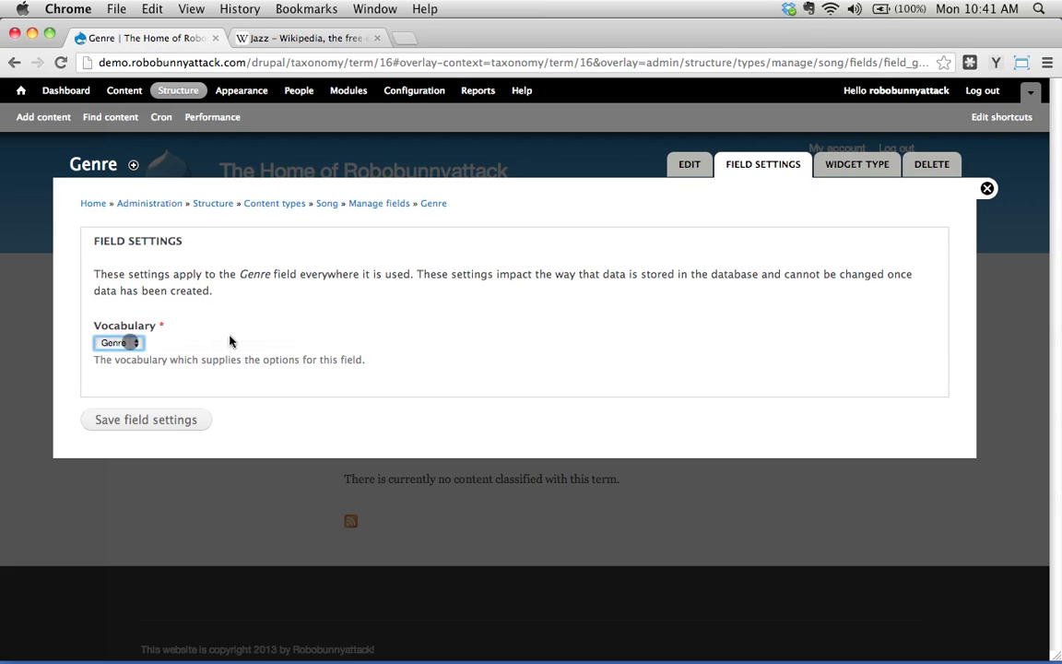
pyautogui.click(154, 422)
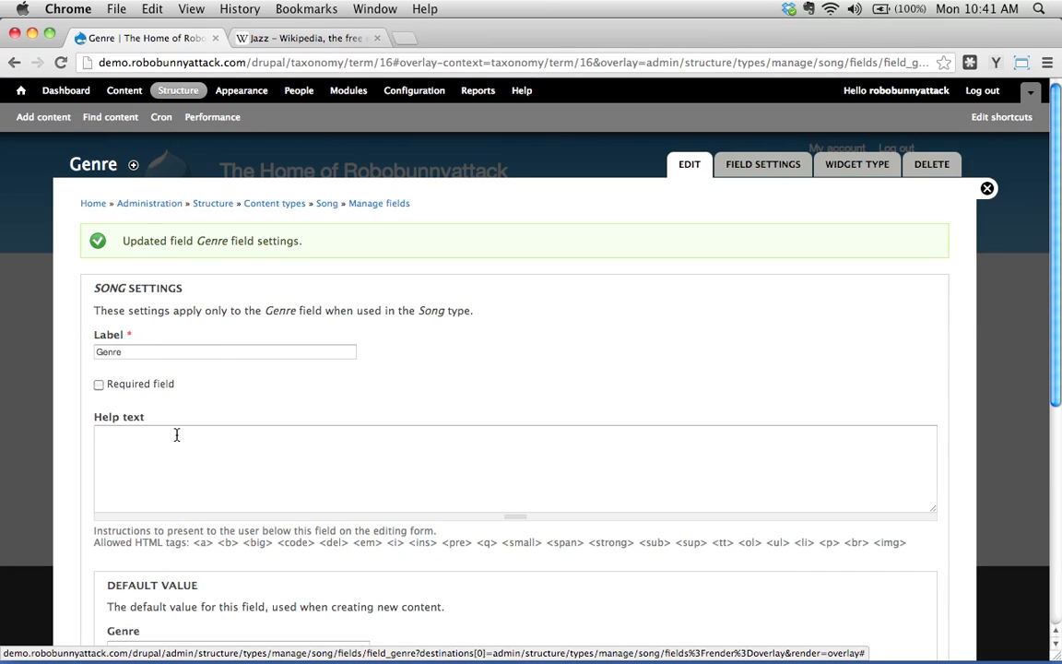
# Enter the help text "Type the genre(s) for this particular song." for the Genre field.
pyautogui.click(253, 470)
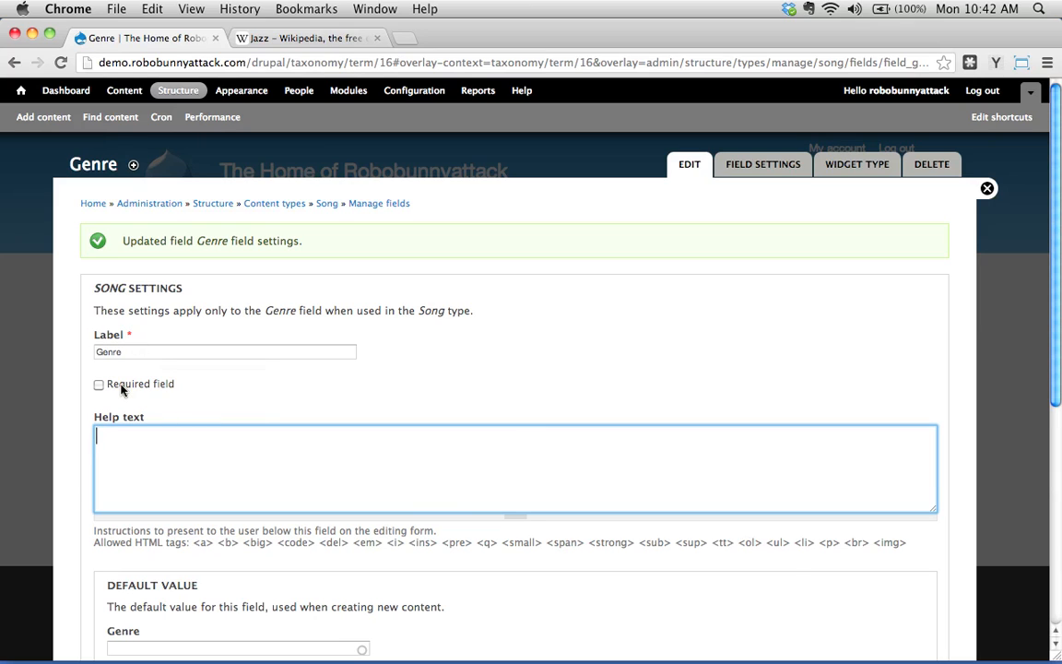
pyautogui.click(133, 466)
pyautogui.write('Type the name of the ge')
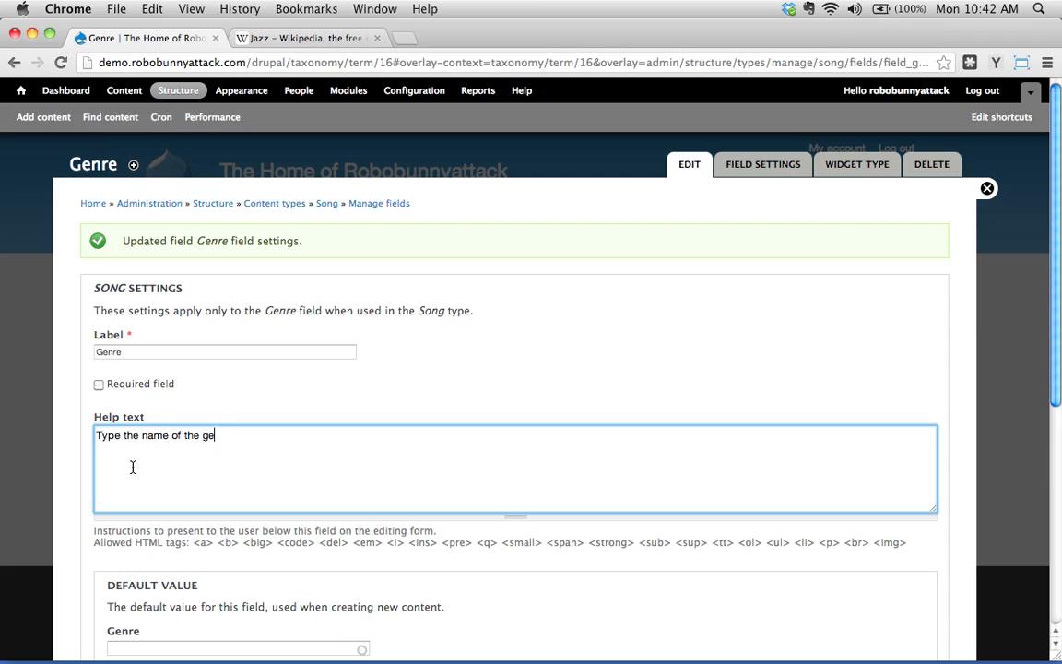
pyautogui.write('nre')
pyautogui.press('BackSpace')
pyautogui.press('BackSpace')
pyautogui.press('BackSpace')
pyautogui.press('BackSpace')
pyautogui.press('BackSpace')
pyautogui.press('BackSpace')
pyautogui.press('BackSpace')
pyautogui.press('BackSpace')
pyautogui.press('BackSpace')
pyautogui.press('BackSpace')
pyautogui.press('BackSpace')
pyautogui.press('BackSpace')
pyautogui.press('BackSpace')
pyautogui.press('BackSpace')
pyautogui.press('BackSpace')
pyautogui.press('BackSpace')
pyautogui.press('BackSpace')
pyautogui.write('genre(s) for this particu')
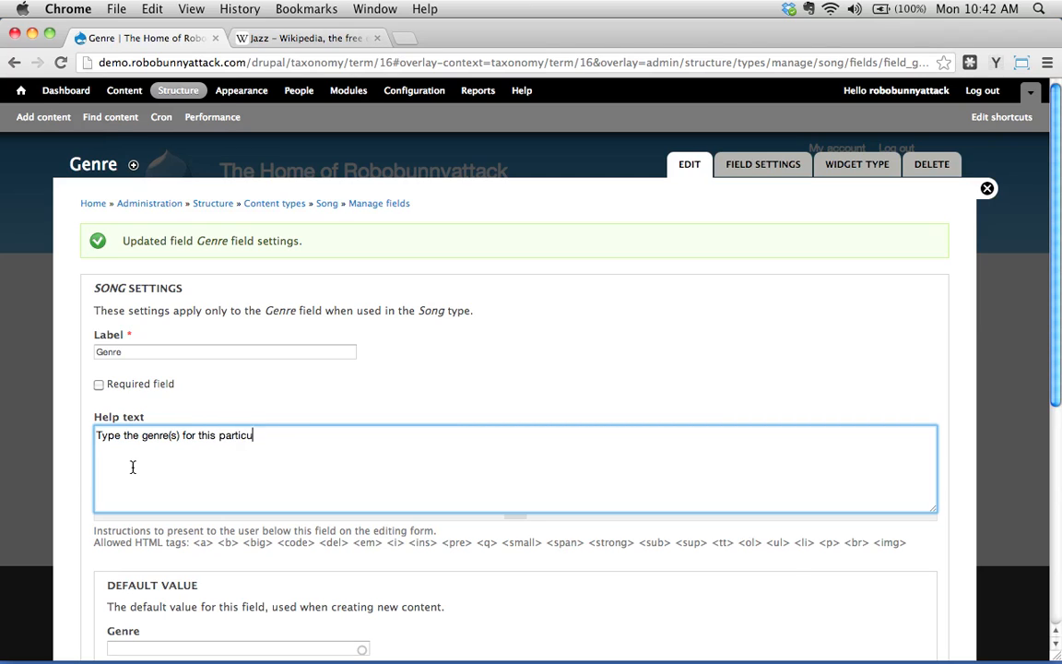
pyautogui.write('lar song.')
# Set the Genre field's number of values to Unlimited, keep Genre as its vocabulary, and save the settings.
pyautogui.scroll(-3, 130, 464)
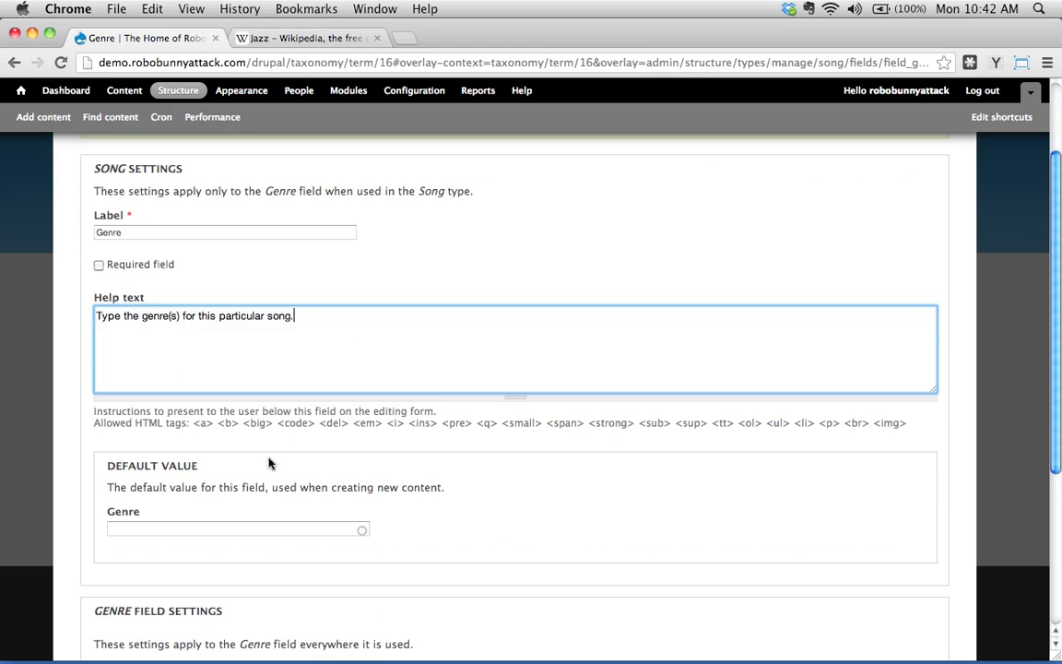
pyautogui.scroll(-5, 304, 531)
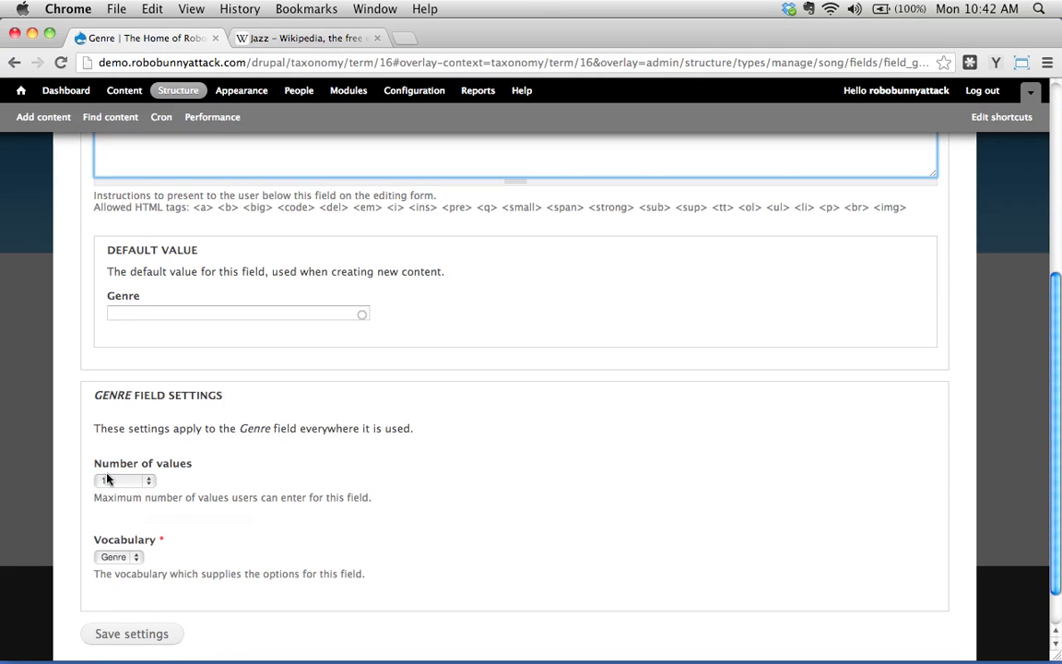
pyautogui.scroll(-1, 173, 463)
pyautogui.click(140, 453)
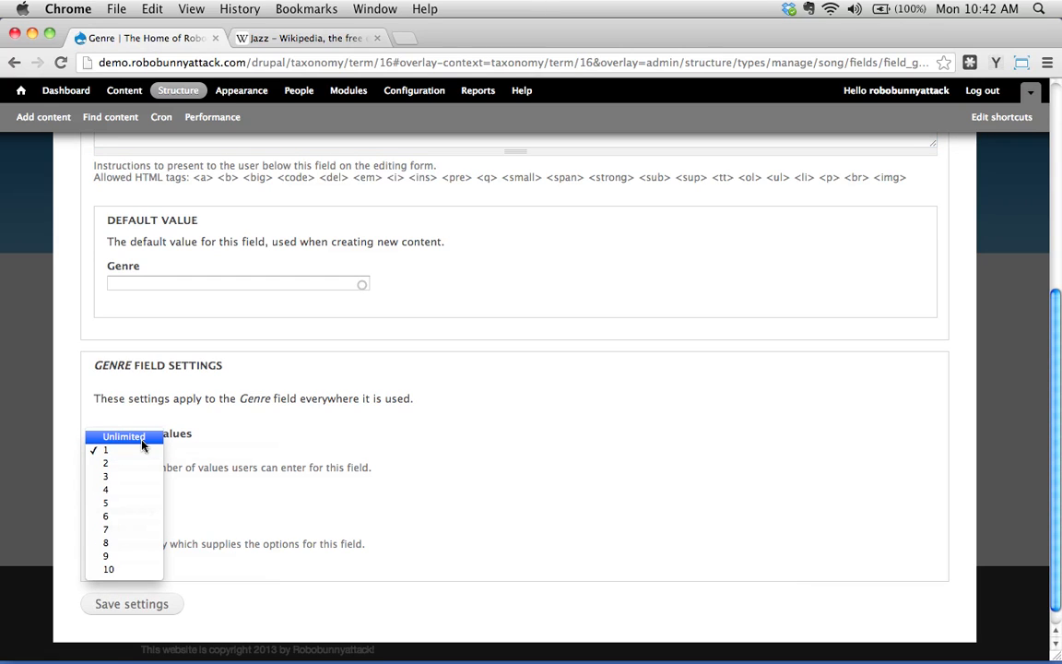
pyautogui.click(143, 439)
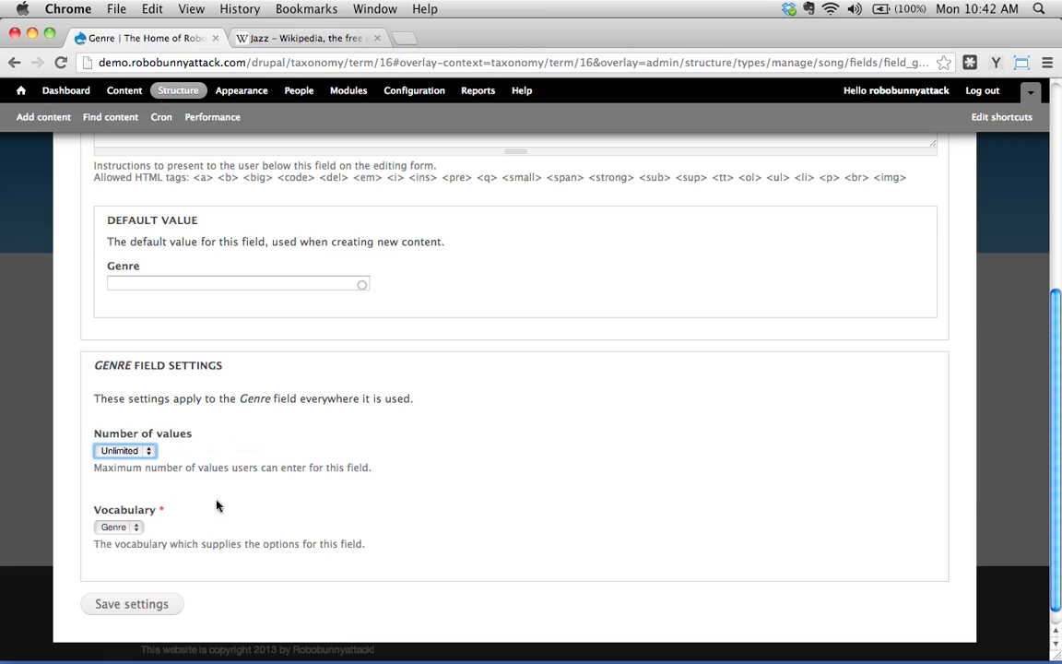
pyautogui.scroll(-1, 202, 541)
pyautogui.click(115, 506)
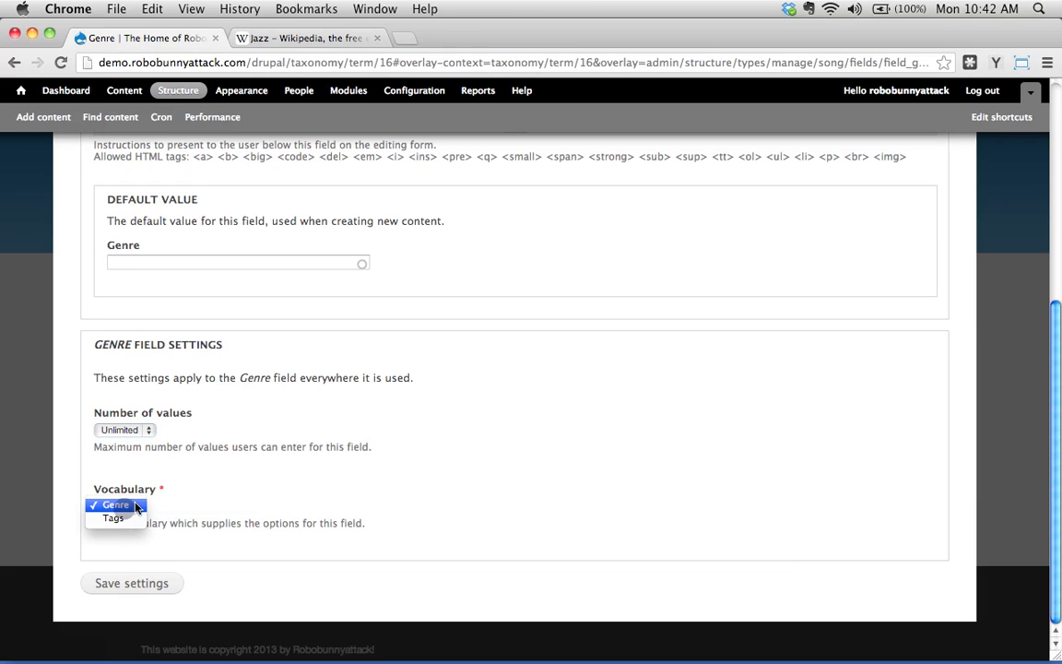
pyautogui.click(134, 506)
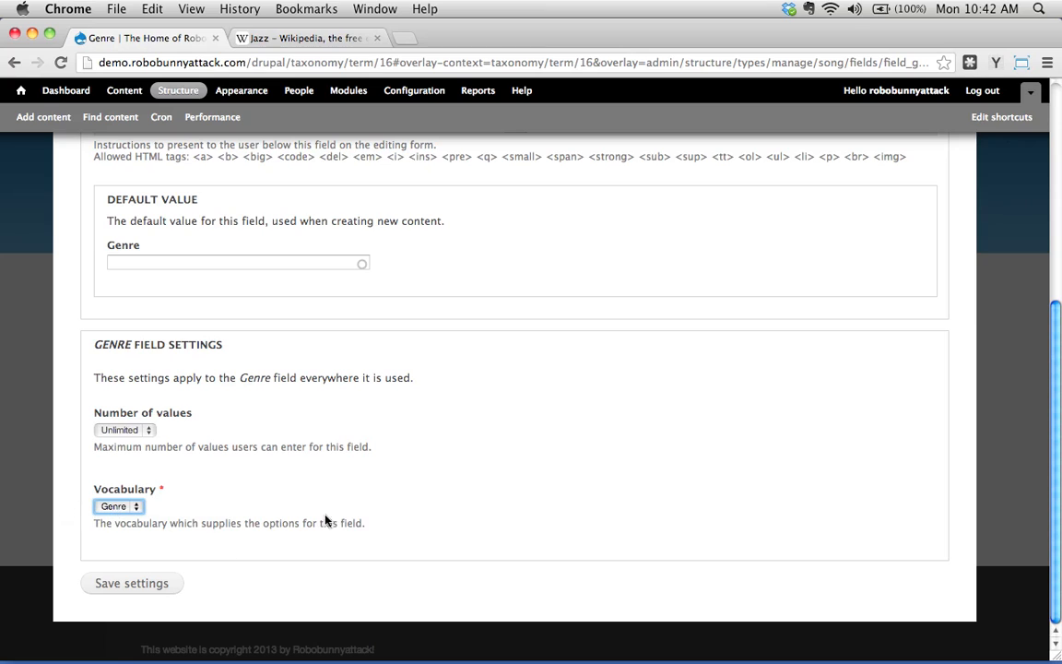
pyautogui.click(135, 580)
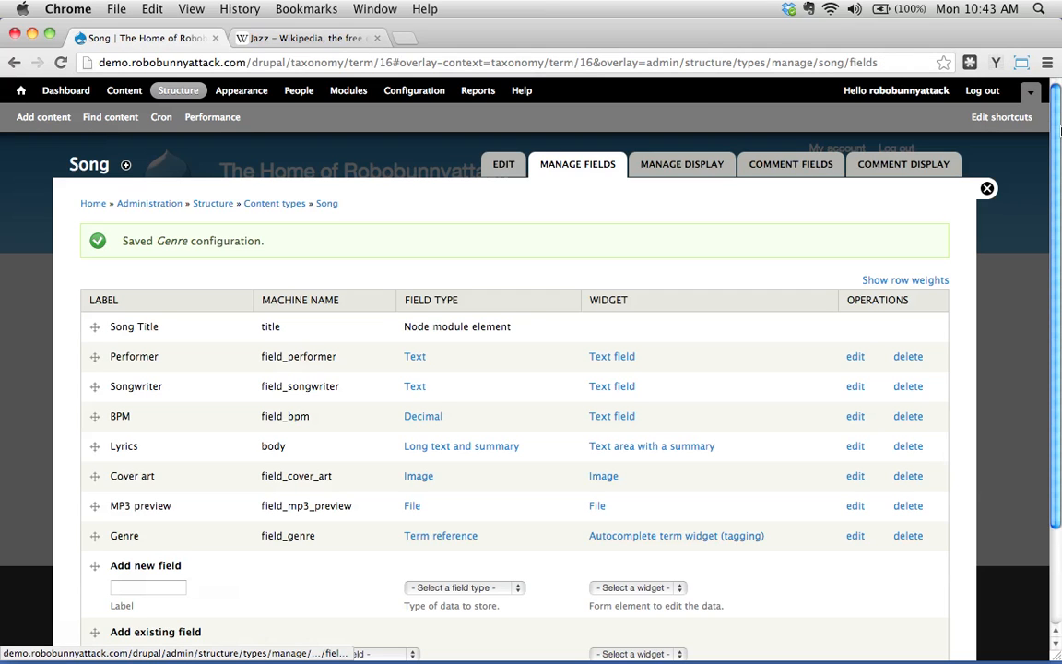
# Start a new Song content item titled "Roses are Red, Violets are Blue" with Robobunnyattack as performer.
pyautogui.click(57, 117)
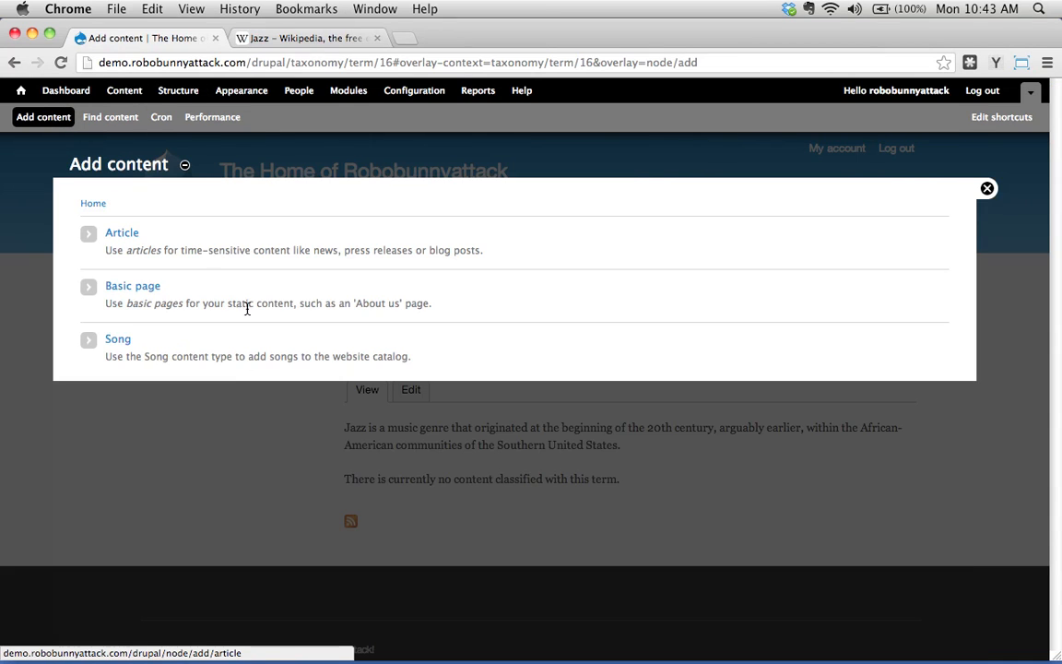
pyautogui.click(116, 339)
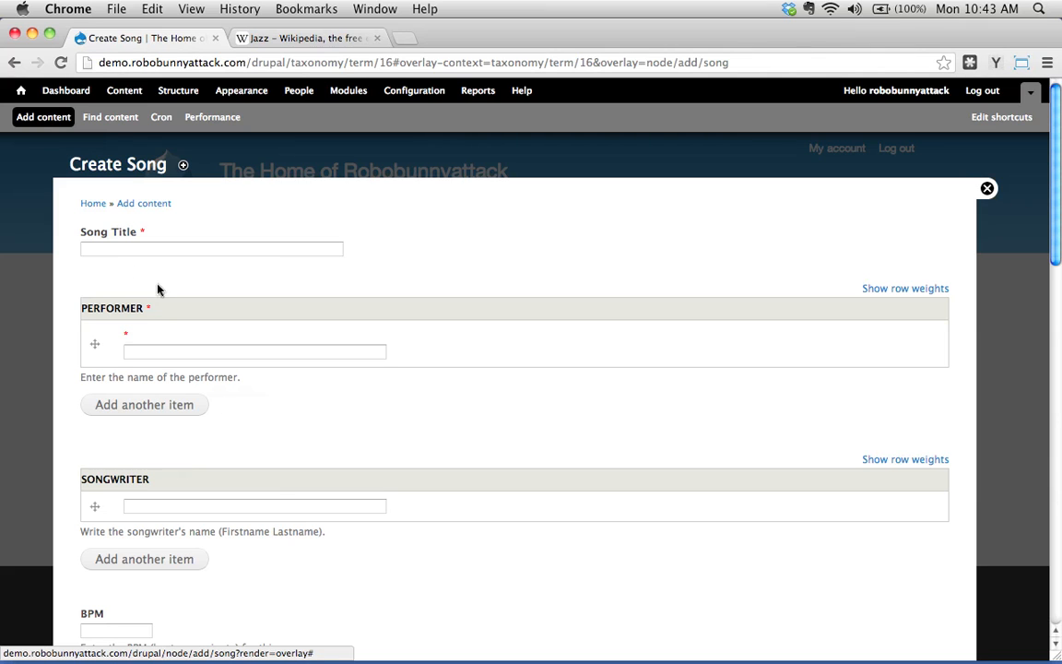
pyautogui.click(123, 250)
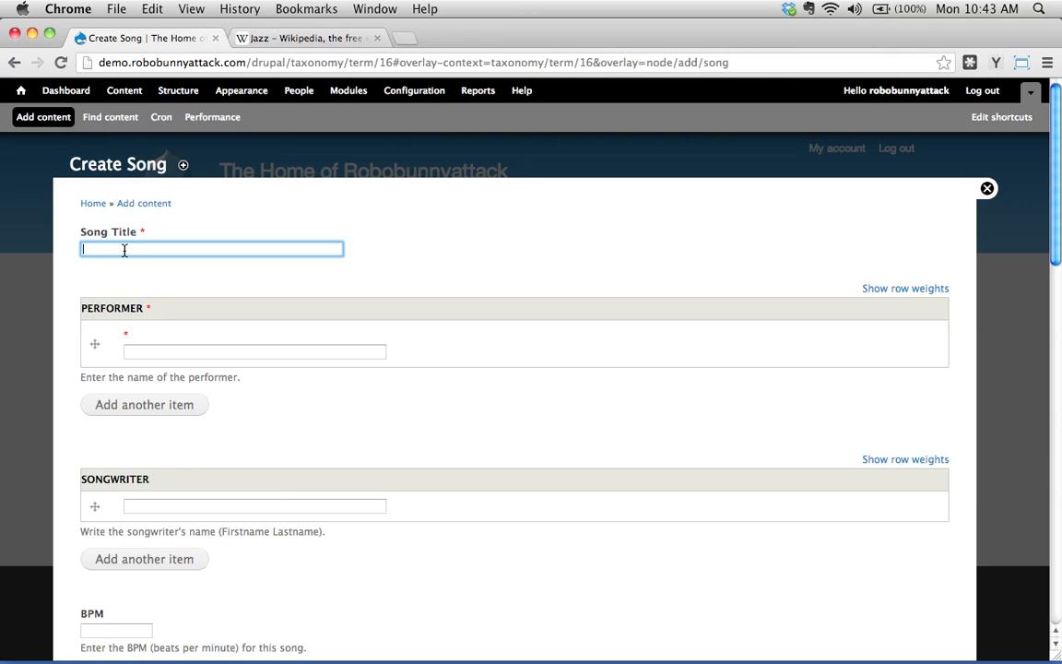
pyautogui.write('Roses are Red, Violets are Blue')
pyautogui.click(156, 350)
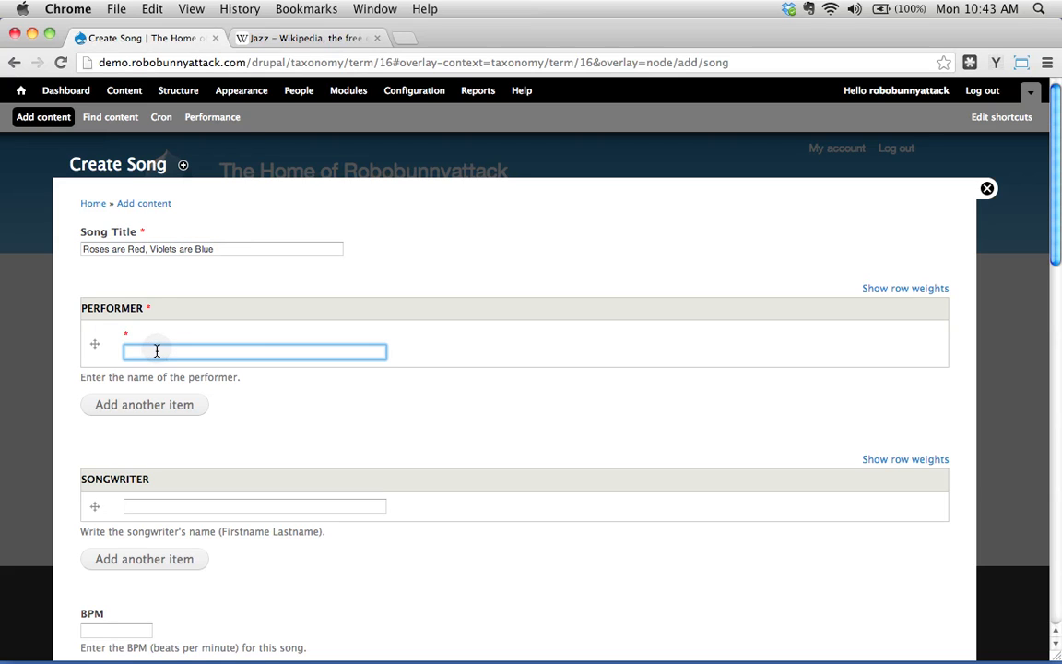
pyautogui.write('Robobunnyattac')
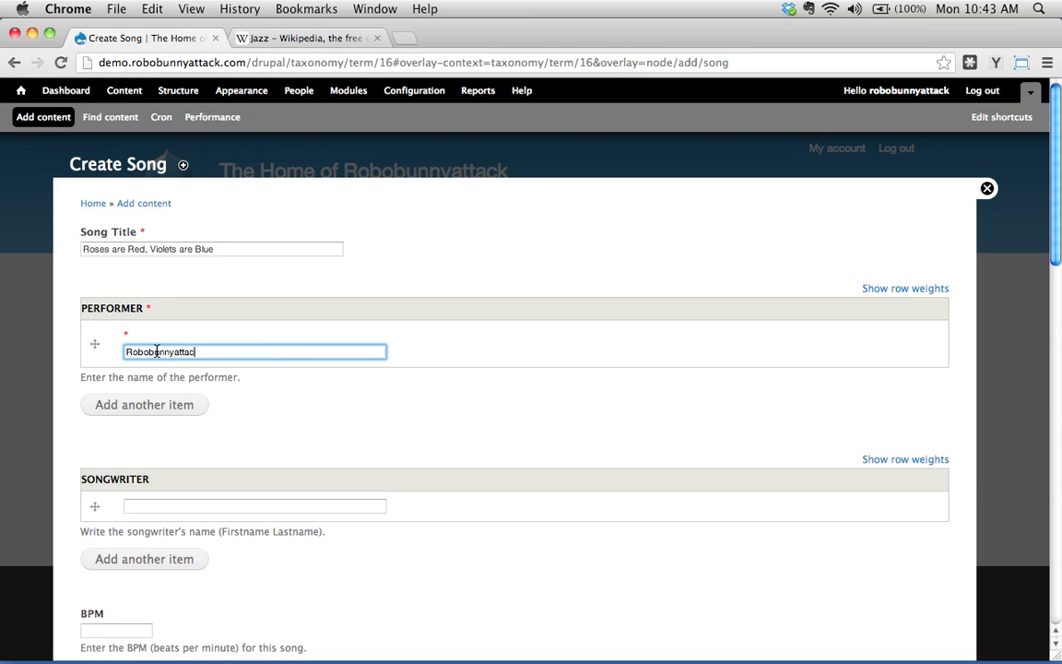
pyautogui.write('k')
# Enter the songwriter's full name and set the song's BPM to 112.
pyautogui.scroll(-1, 166, 460)
pyautogui.click(164, 477)
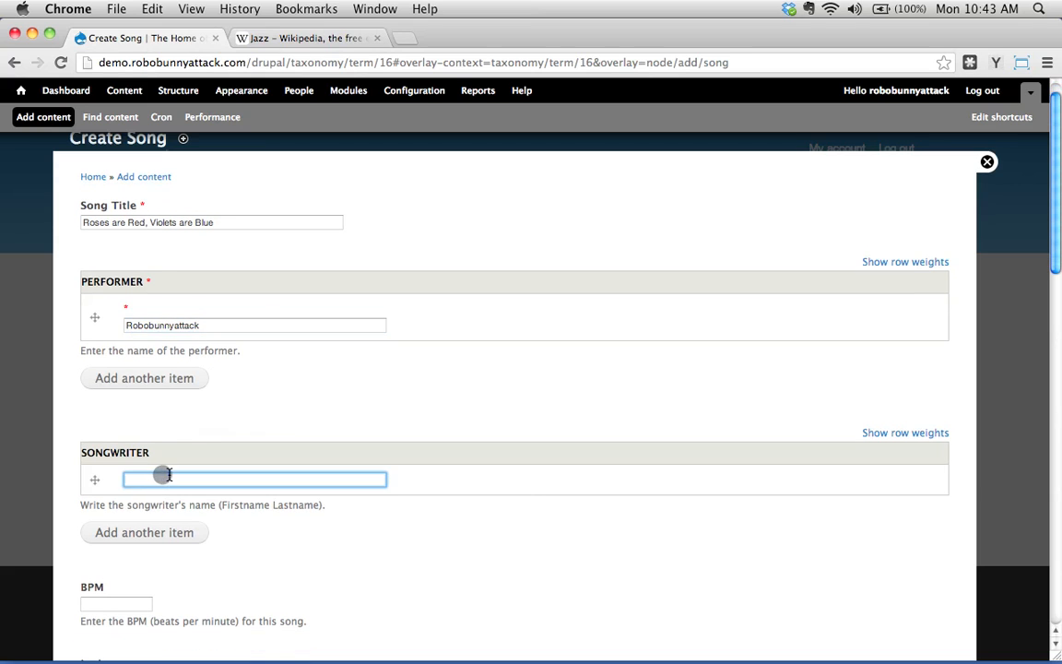
pyautogui.write('Joe Smith')
pyautogui.scroll(-2, 132, 560)
pyautogui.click(138, 557)
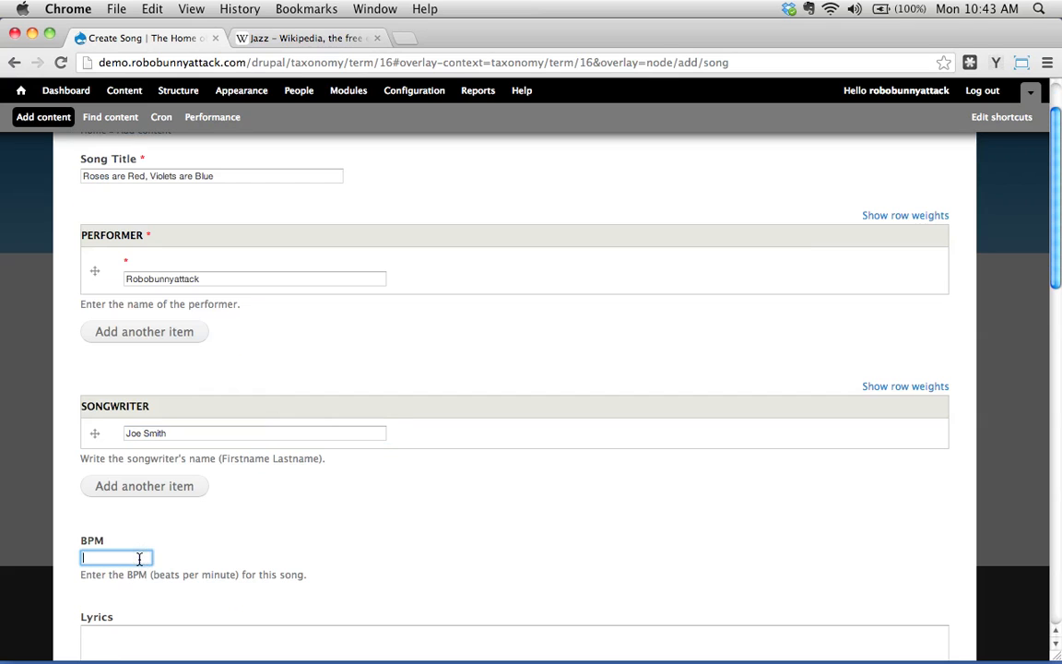
pyautogui.write('112')
# Fill the song's Lyrics with four short paragraphs of generated placeholder text.
pyautogui.scroll(-5, 242, 433)
pyautogui.click(241, 488)
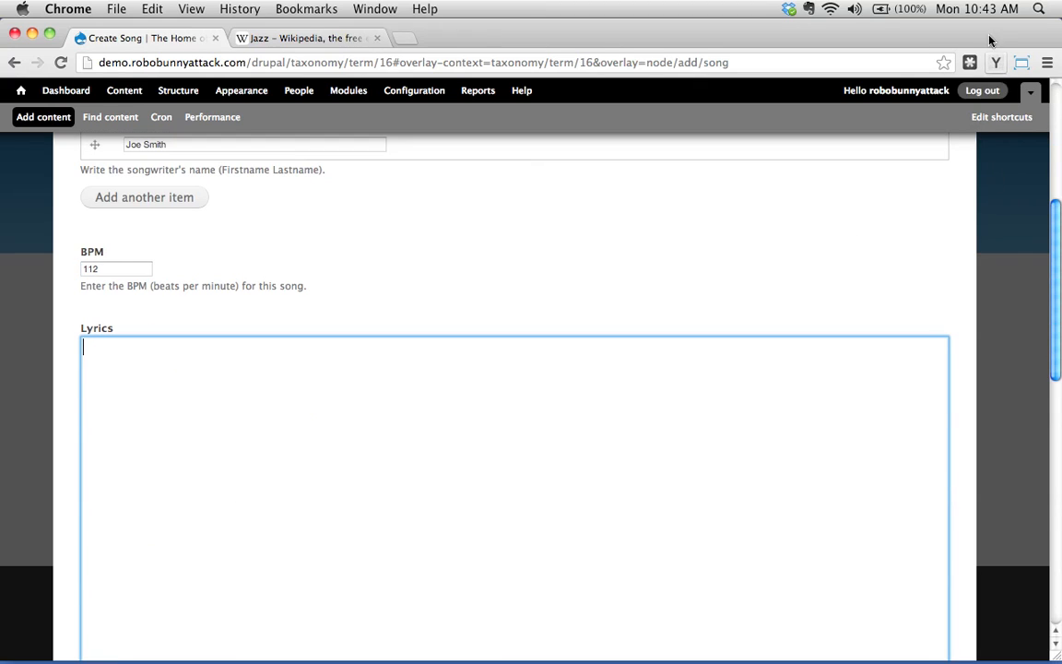
pyautogui.click(996, 62)
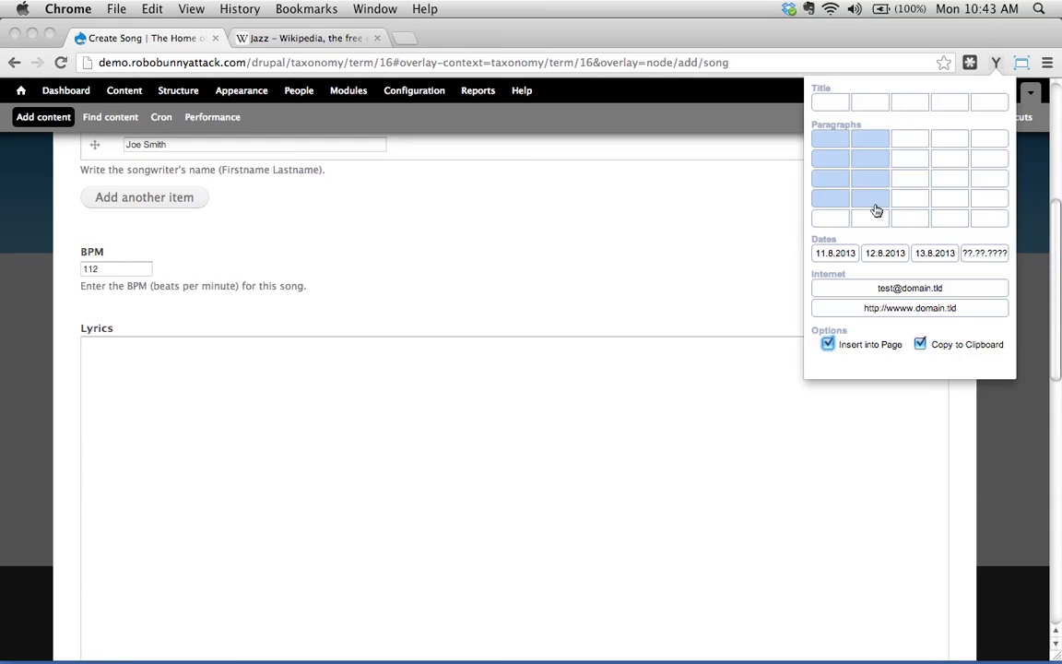
pyautogui.click(841, 215)
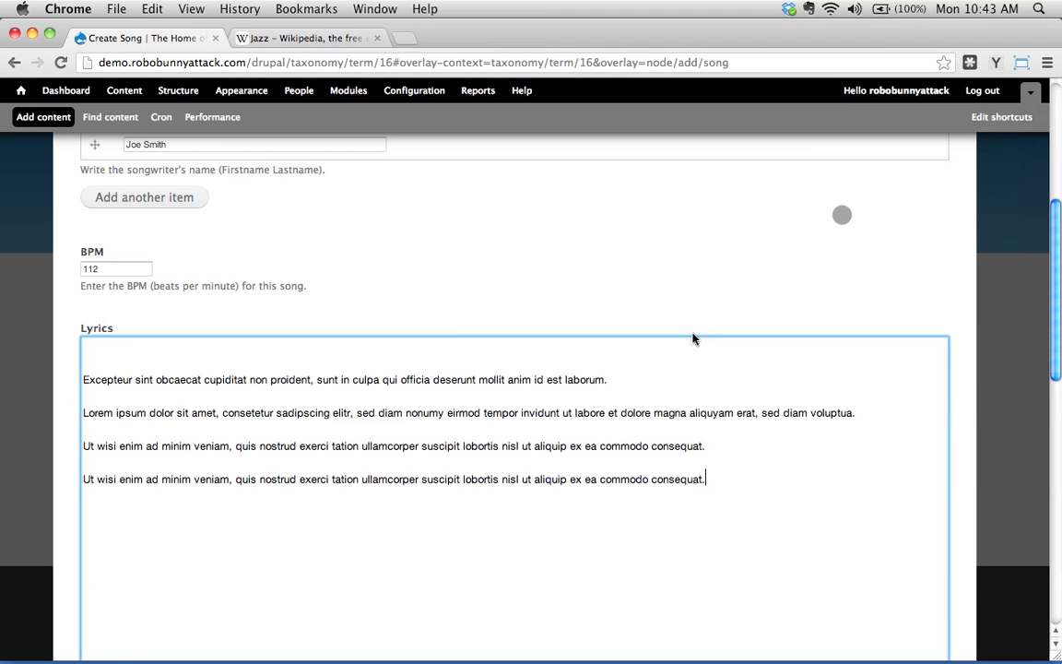
# Enter Rock, Hip Hop and Pop as the song's genres, taking Pop from the autocomplete suggestion.
pyautogui.scroll(-5, 372, 359)
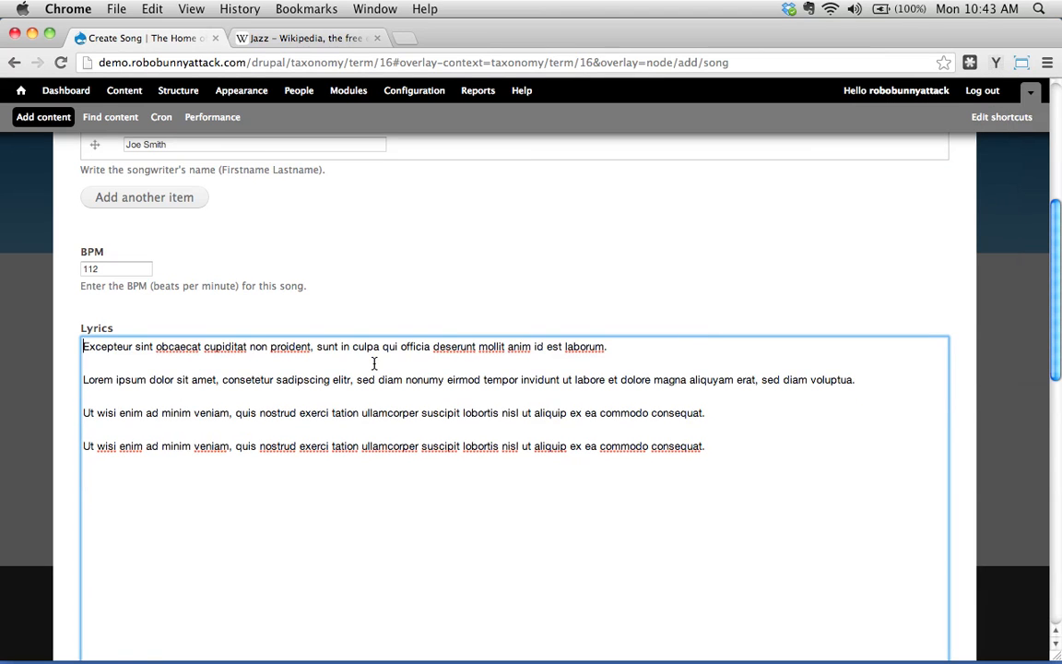
pyautogui.scroll(-2, 430, 357)
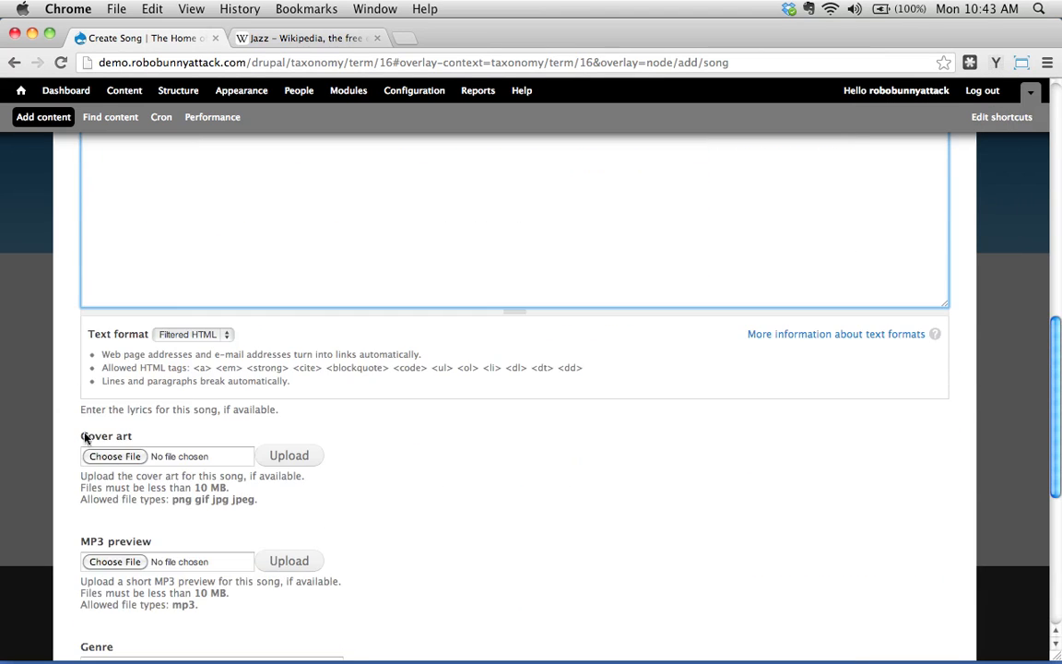
pyautogui.scroll(-3, 383, 504)
pyautogui.scroll(-3, 301, 581)
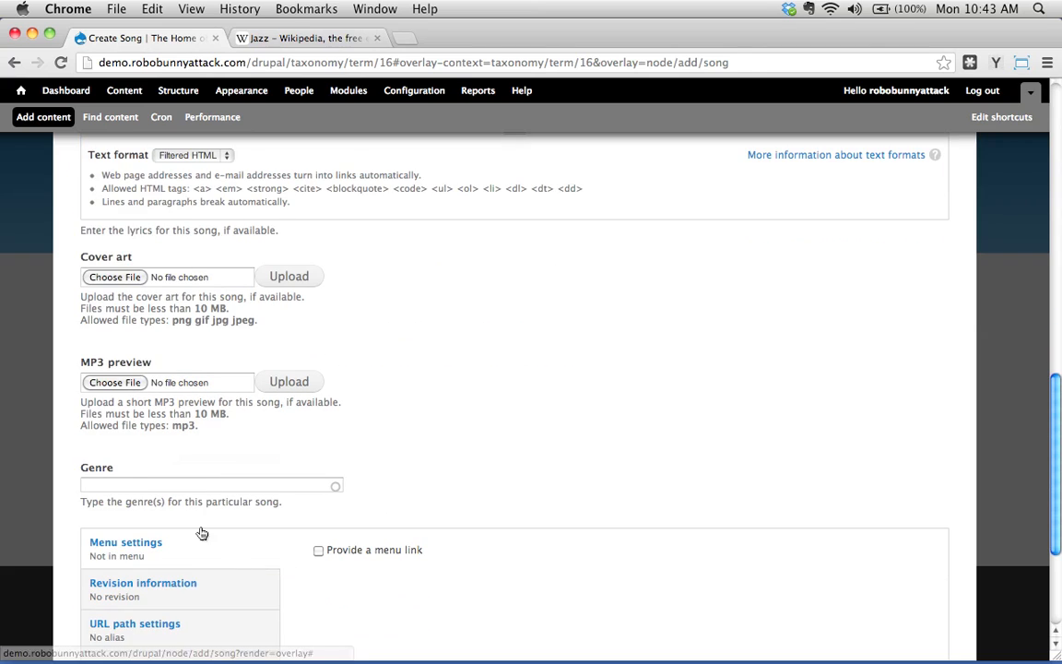
pyautogui.click(119, 486)
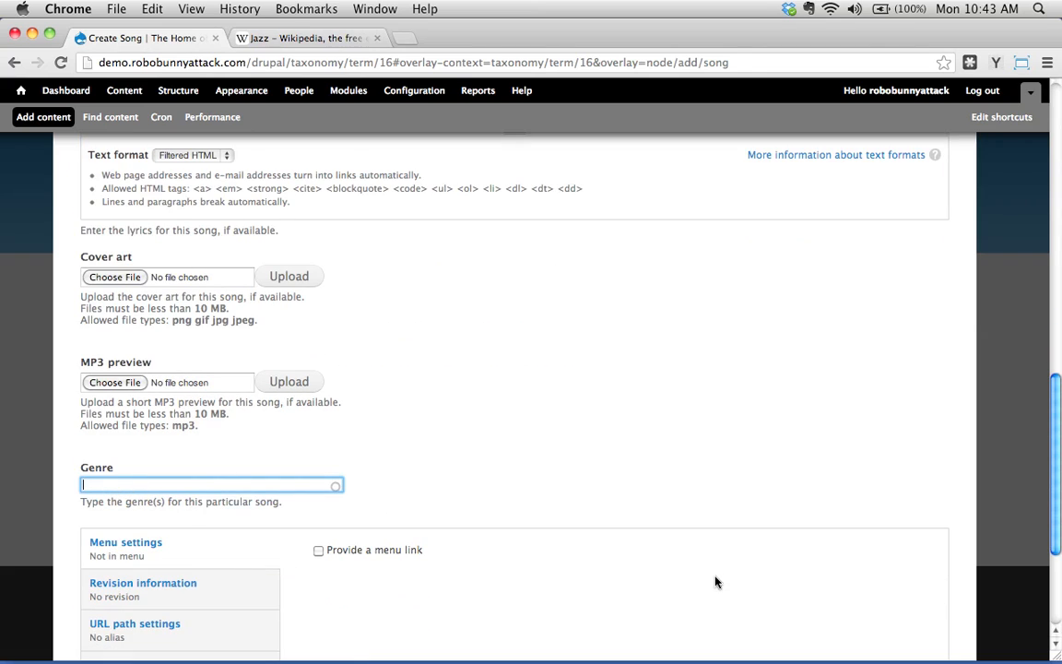
pyautogui.write('Rock, Hip Hop,')
pyautogui.write('Po')
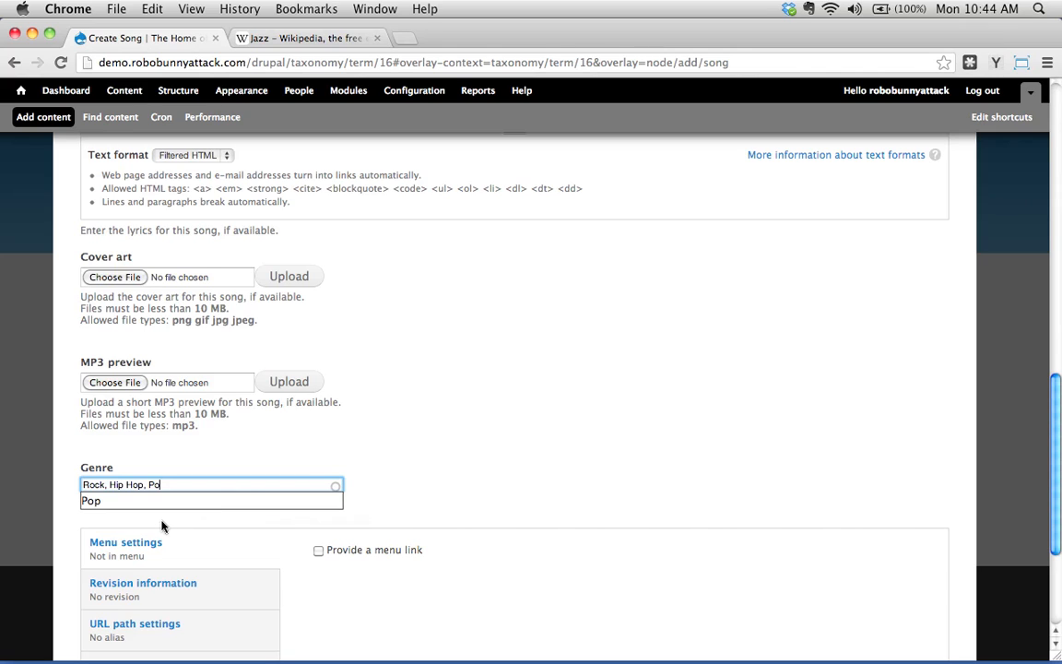
pyautogui.click(97, 506)
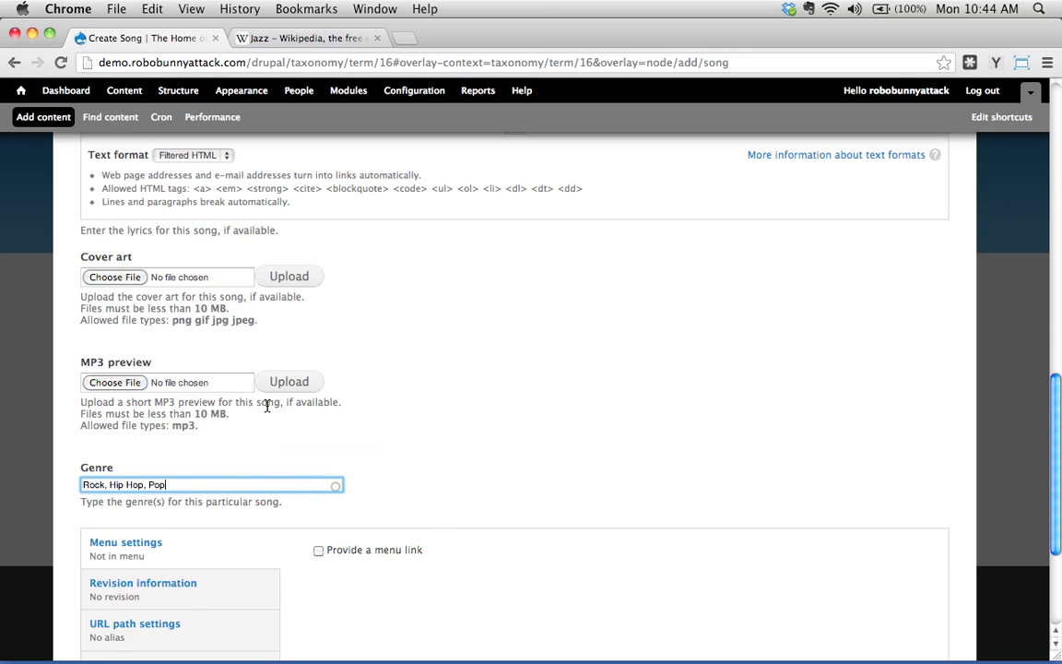
# Save the new song and review its published page down to the Genre terms.
pyautogui.scroll(-2, 479, 519)
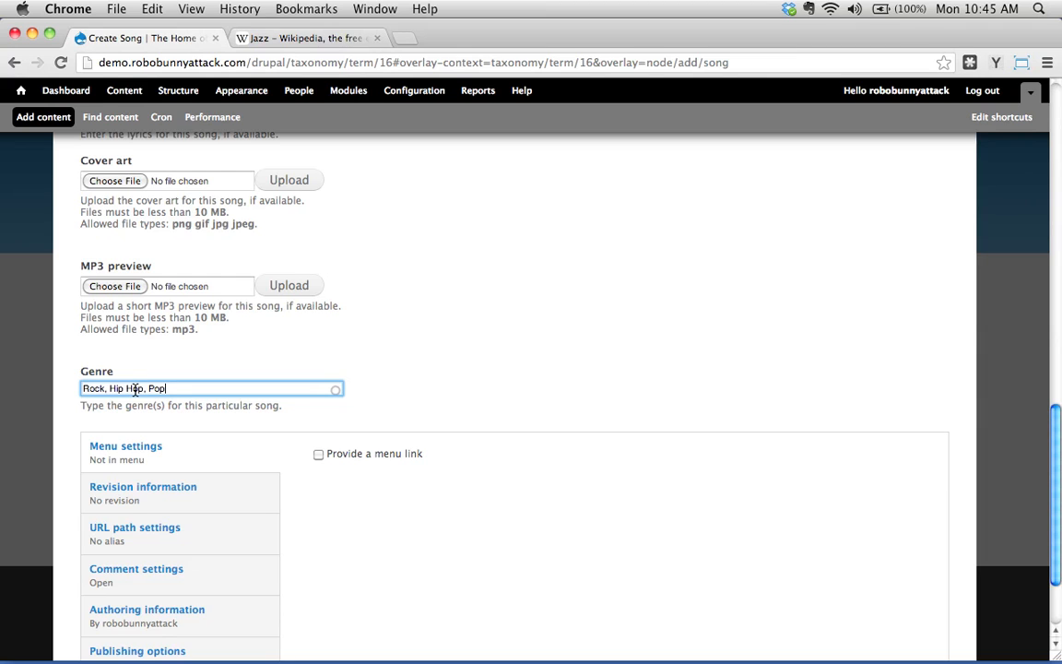
pyautogui.scroll(-3, 267, 491)
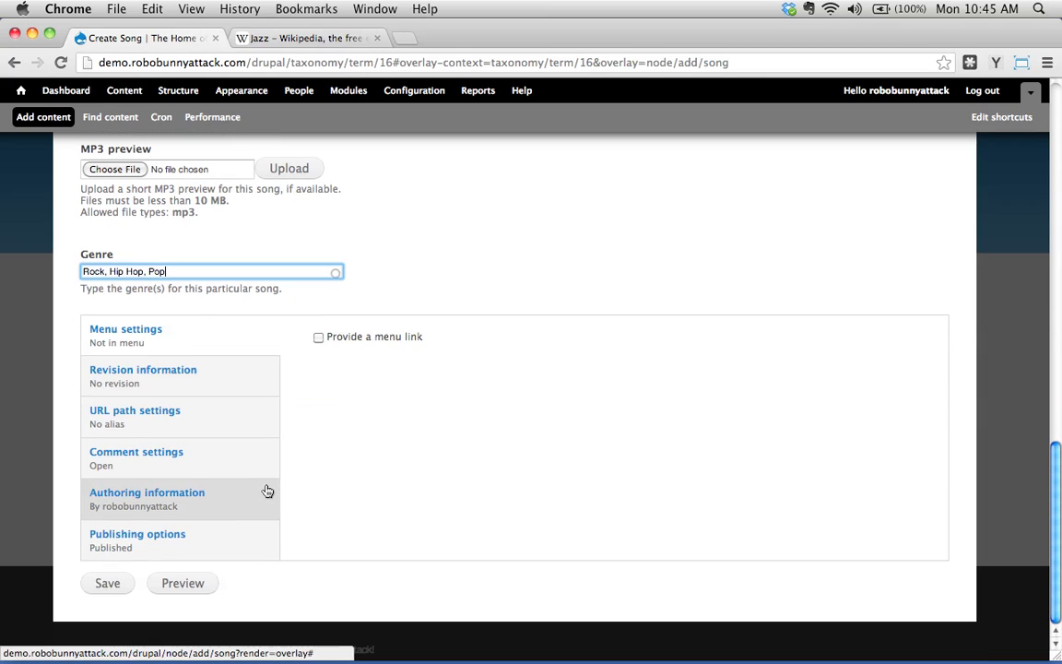
pyautogui.click(106, 577)
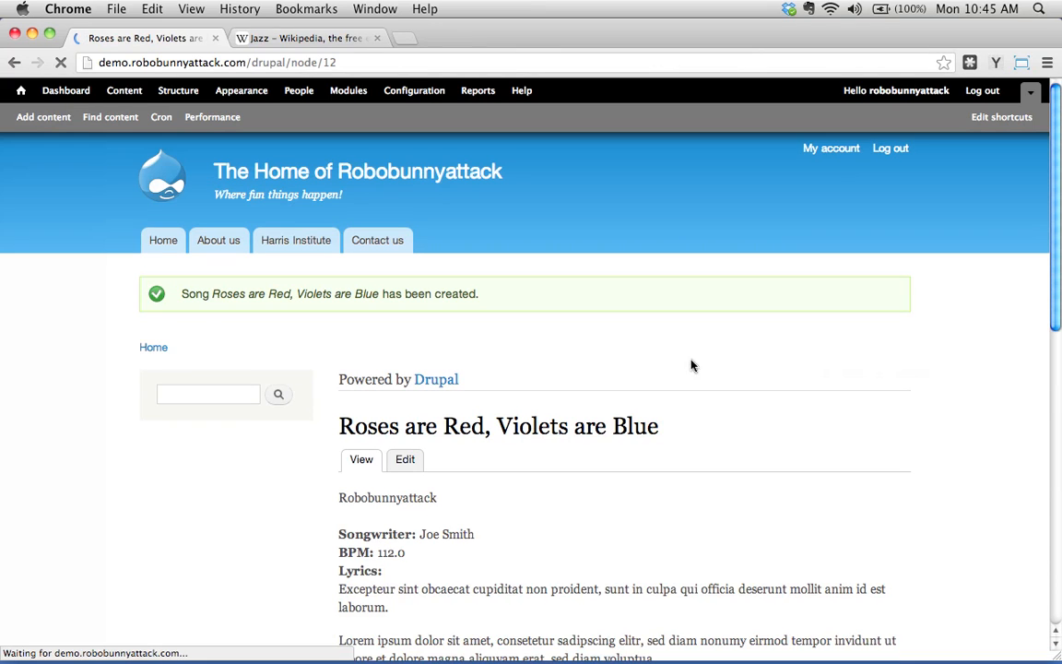
pyautogui.scroll(-2, 691, 365)
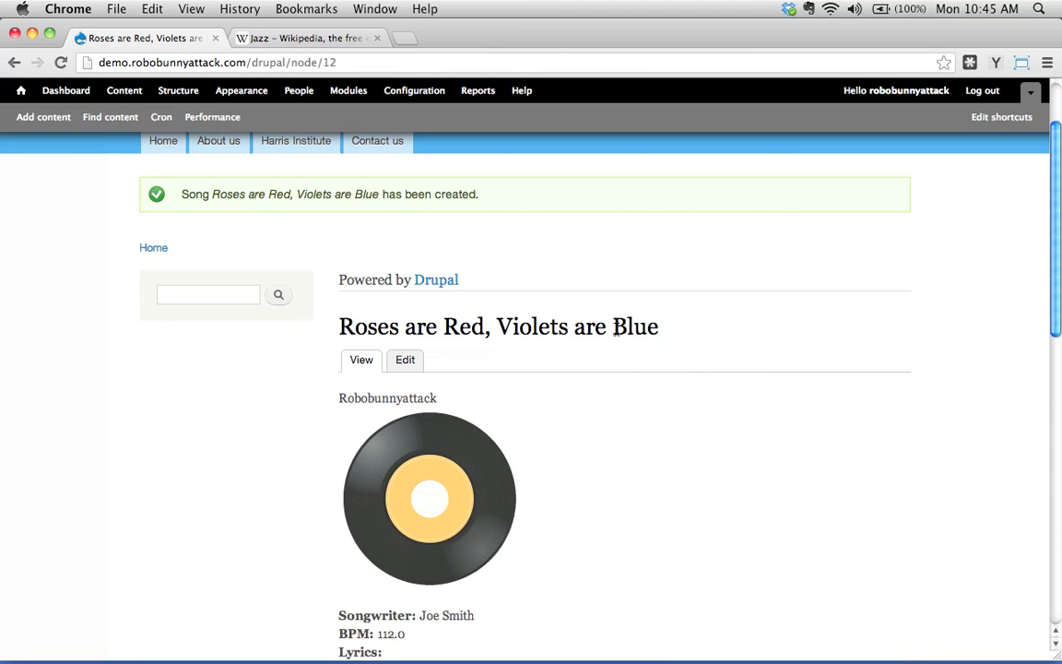
pyautogui.scroll(-5, 706, 384)
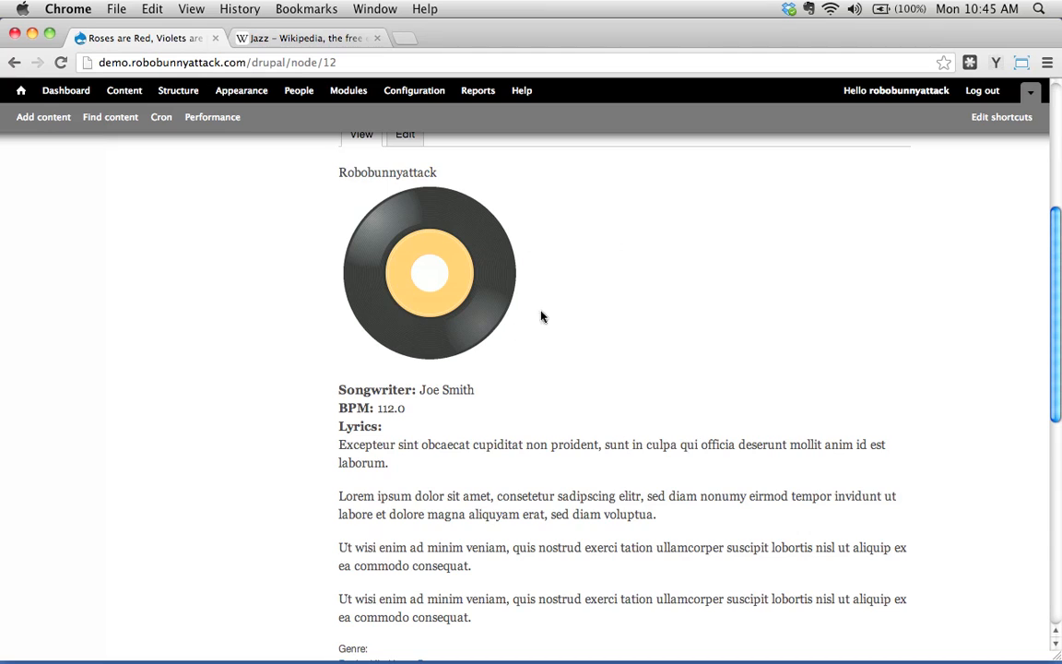
pyautogui.scroll(-2, 540, 315)
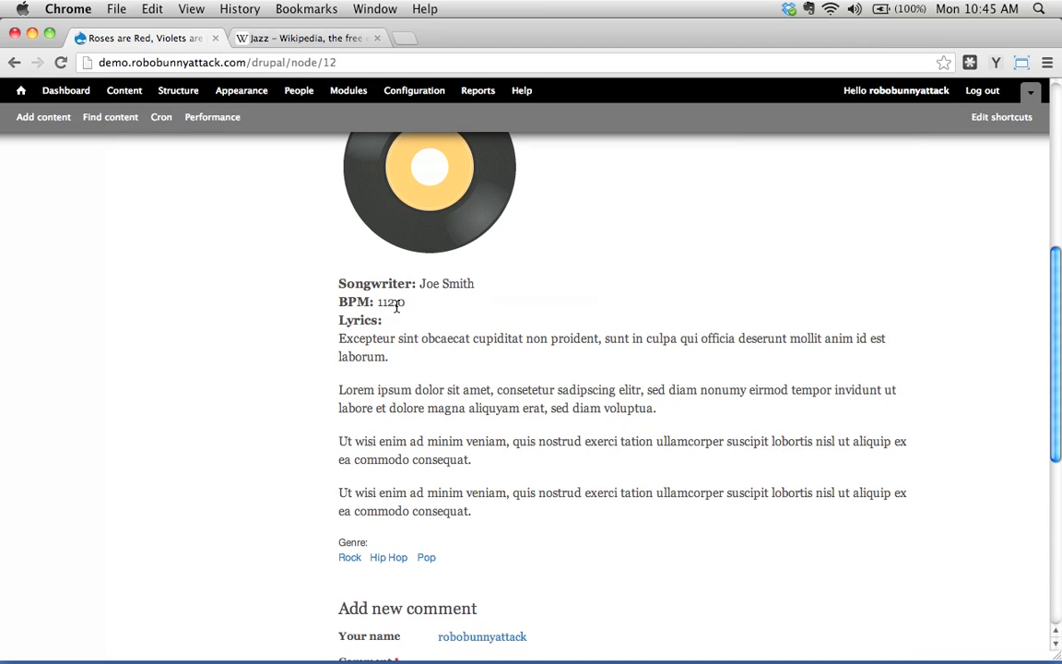
pyautogui.scroll(-2, 544, 378)
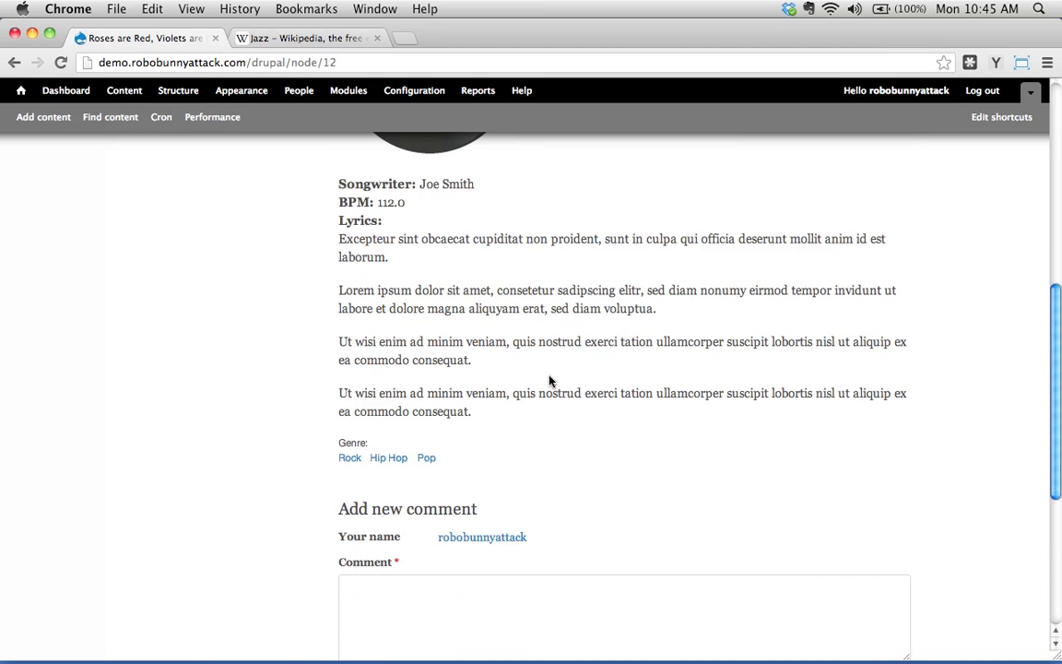
# Open the Rock and Hip Hop term pages from the song's genres and examine their descriptions and listed songs.
pyautogui.click(348, 461)
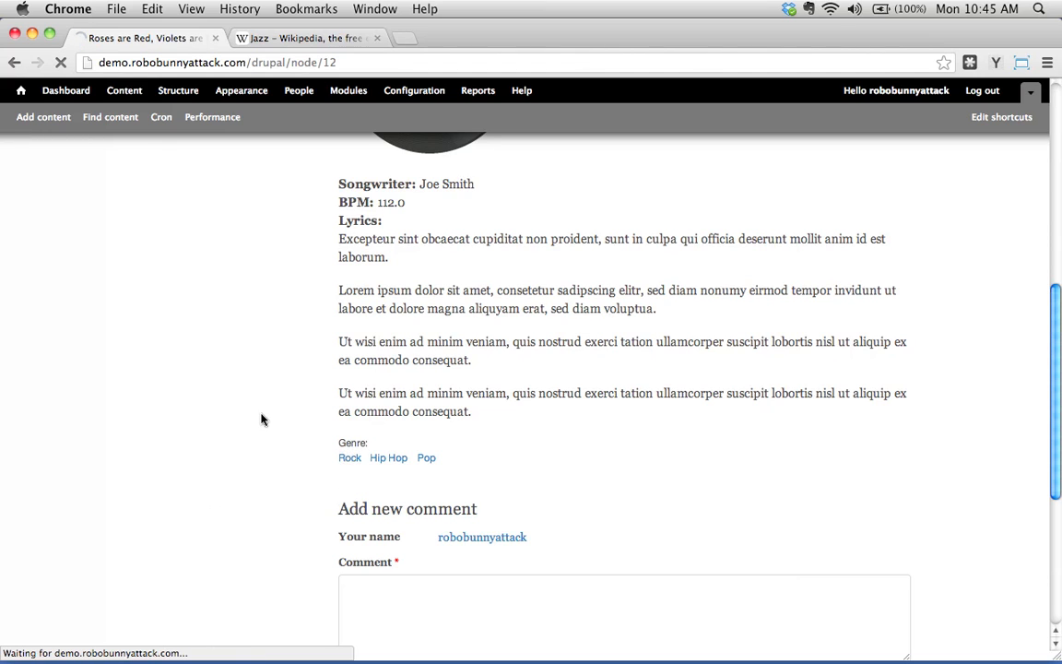
pyautogui.scroll(-5, 623, 447)
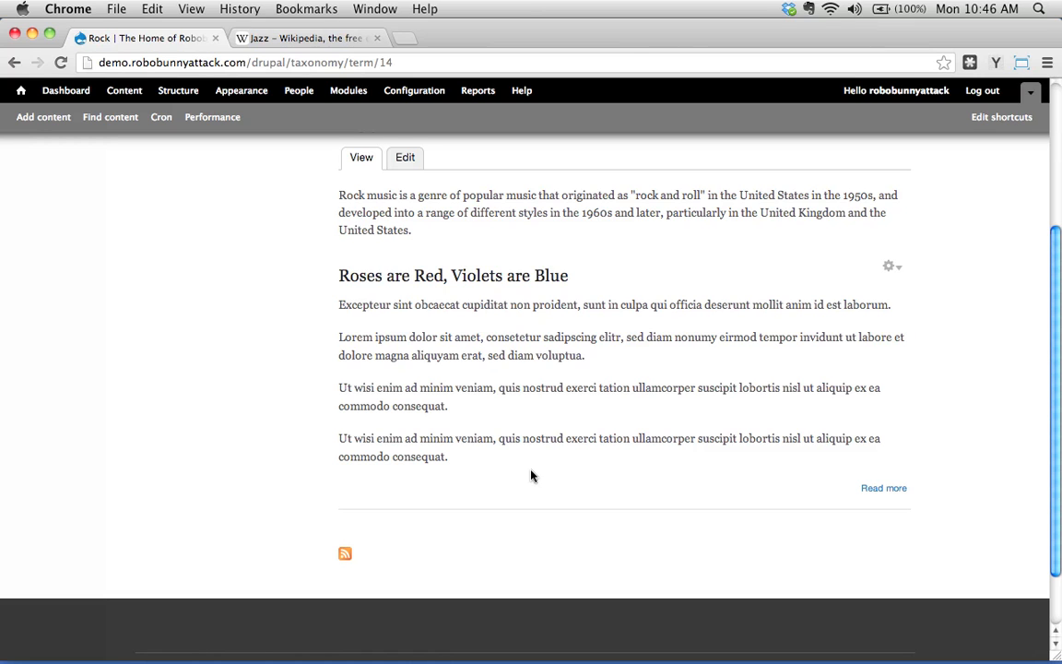
pyautogui.scroll(5, 531, 438)
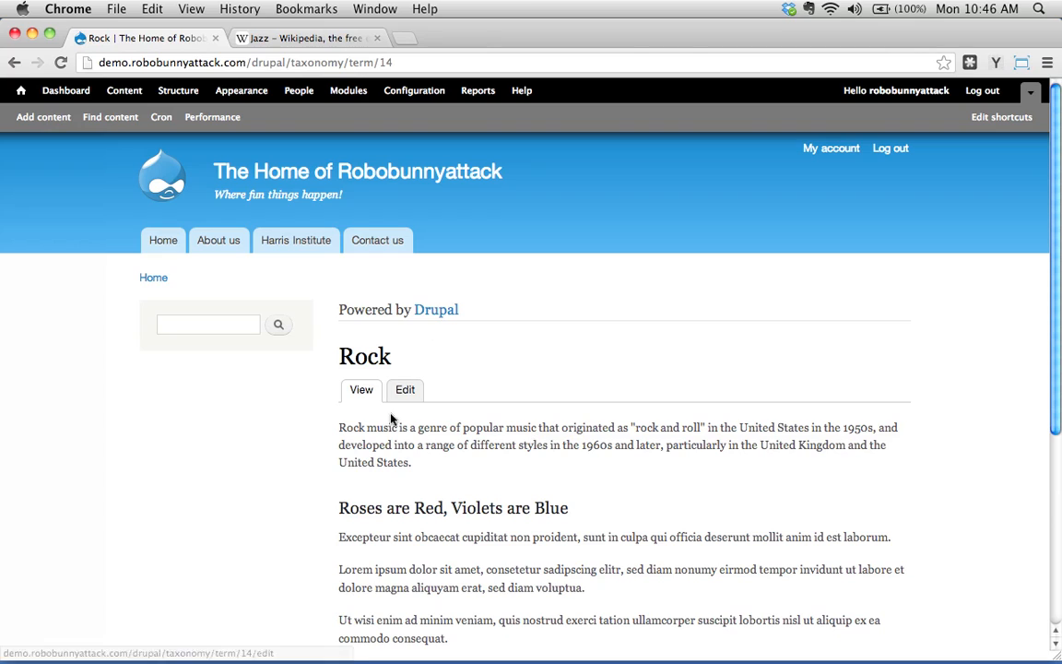
pyautogui.tripleClick(416, 463)
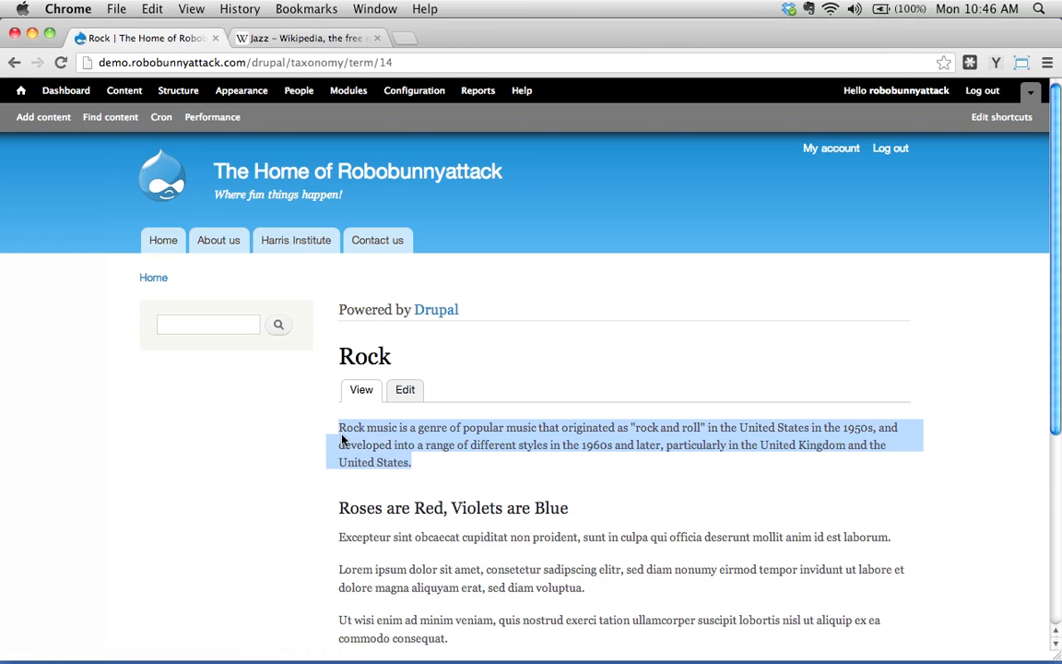
pyautogui.click(422, 463)
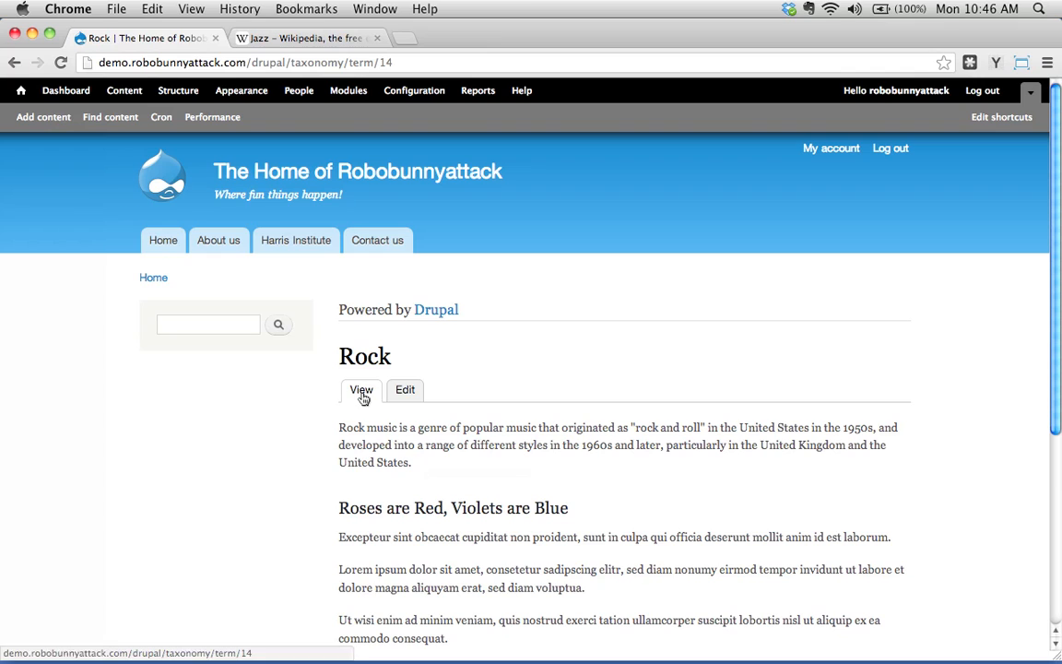
pyautogui.scroll(-2, 406, 368)
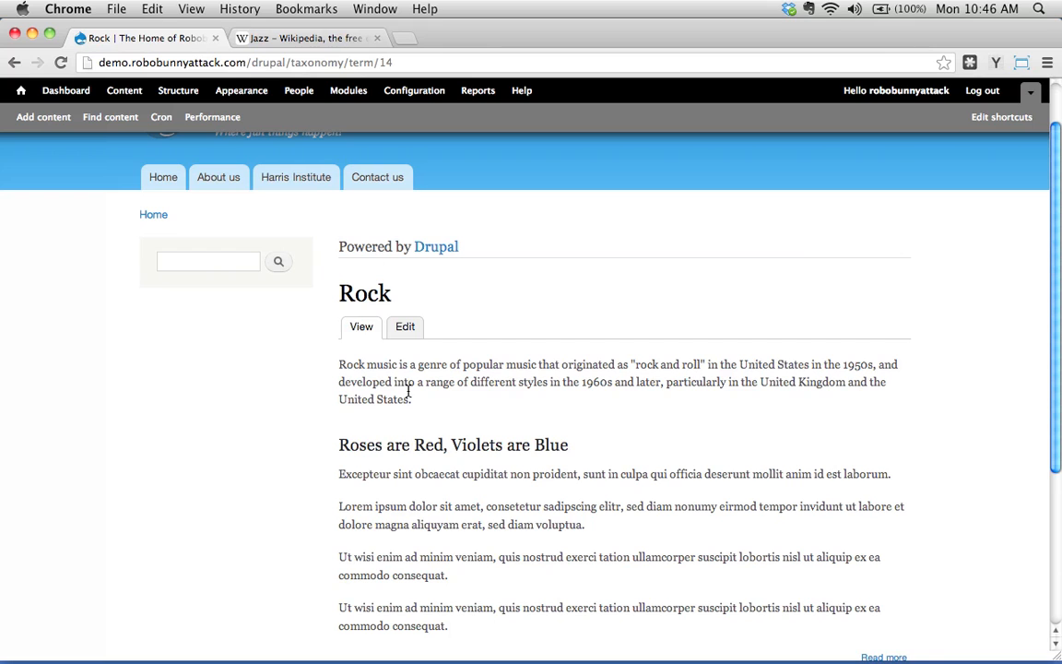
pyautogui.moveTo(424, 401); pyautogui.dragTo(325, 369)
pyautogui.scroll(-3, 516, 451)
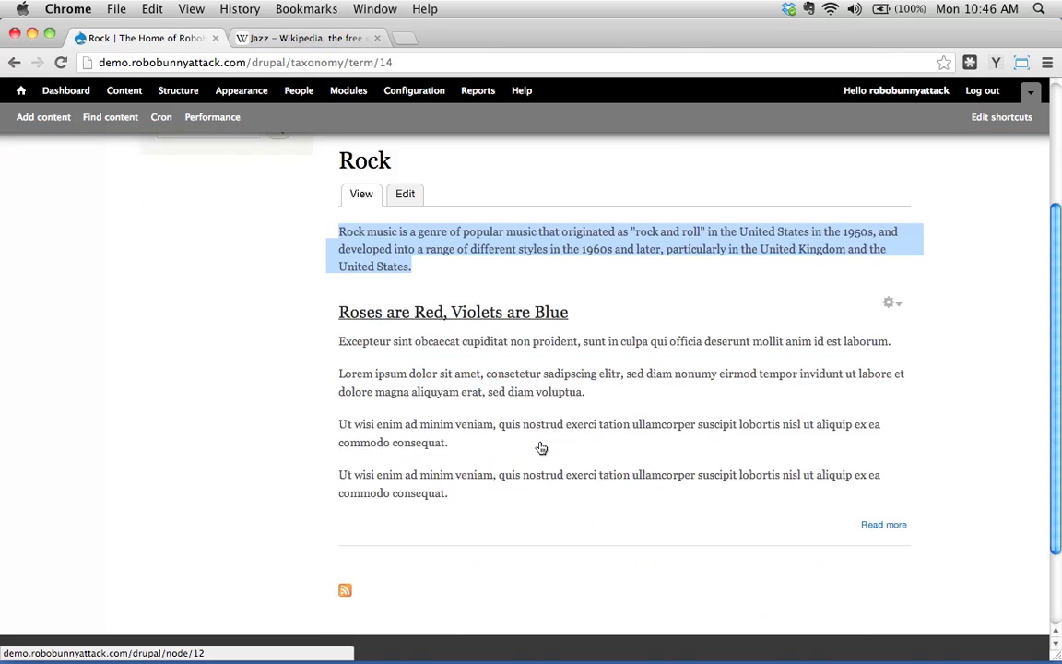
pyautogui.scroll(-2, 541, 447)
pyautogui.scroll(5, 516, 386)
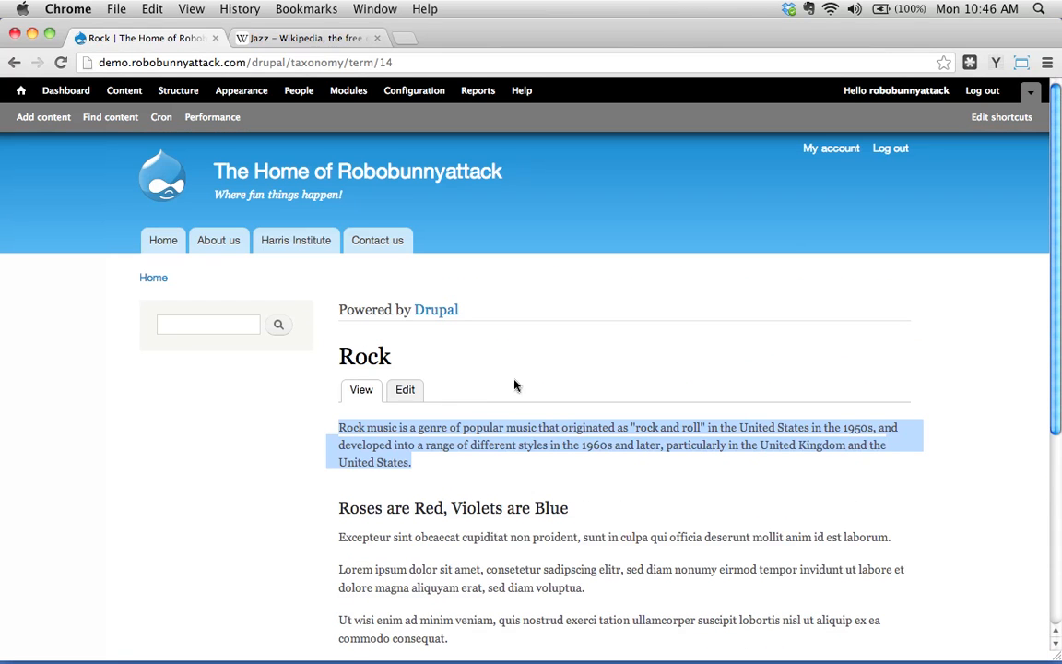
pyautogui.click(14, 61)
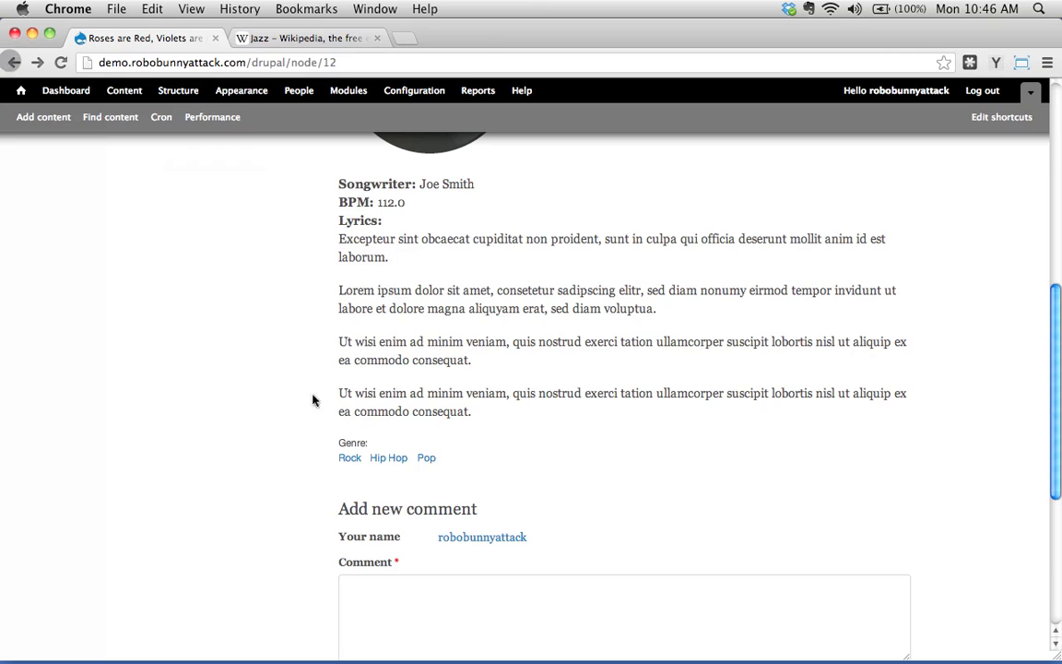
pyautogui.click(394, 467)
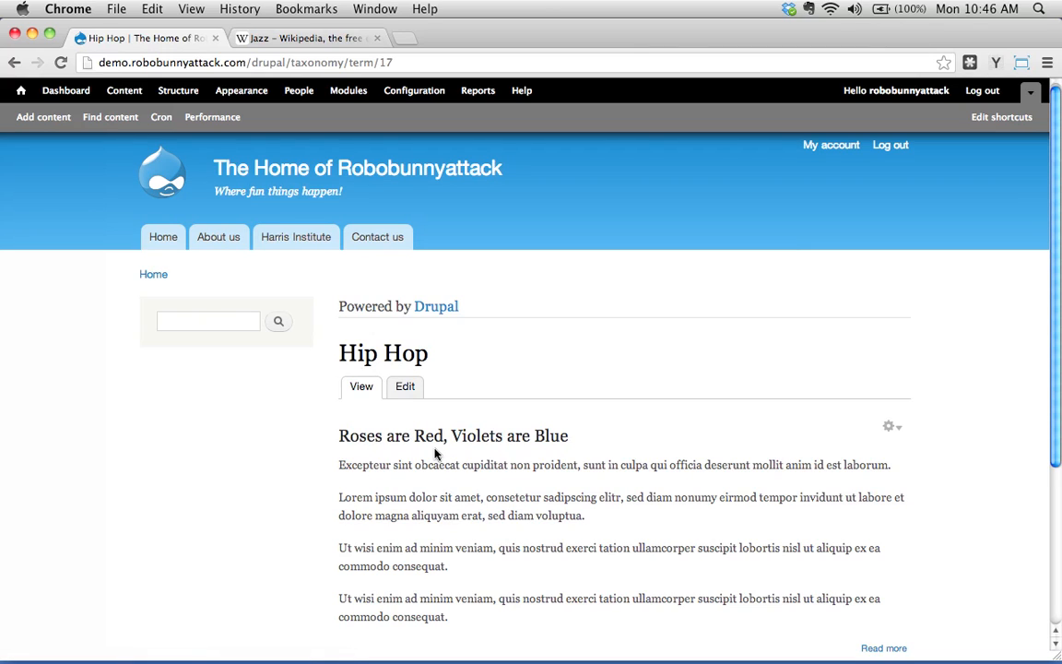
# Inspect the Hip Hop term's edit form from the Genre vocabulary's term list, including its Description field, and close it.
pyautogui.click(182, 96)
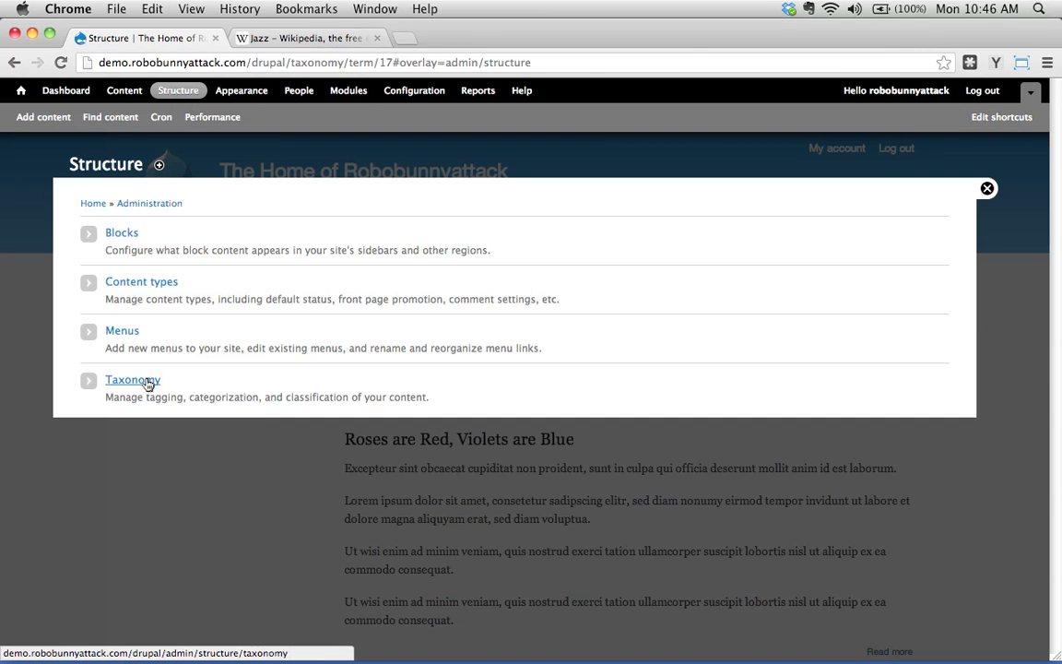
pyautogui.click(147, 382)
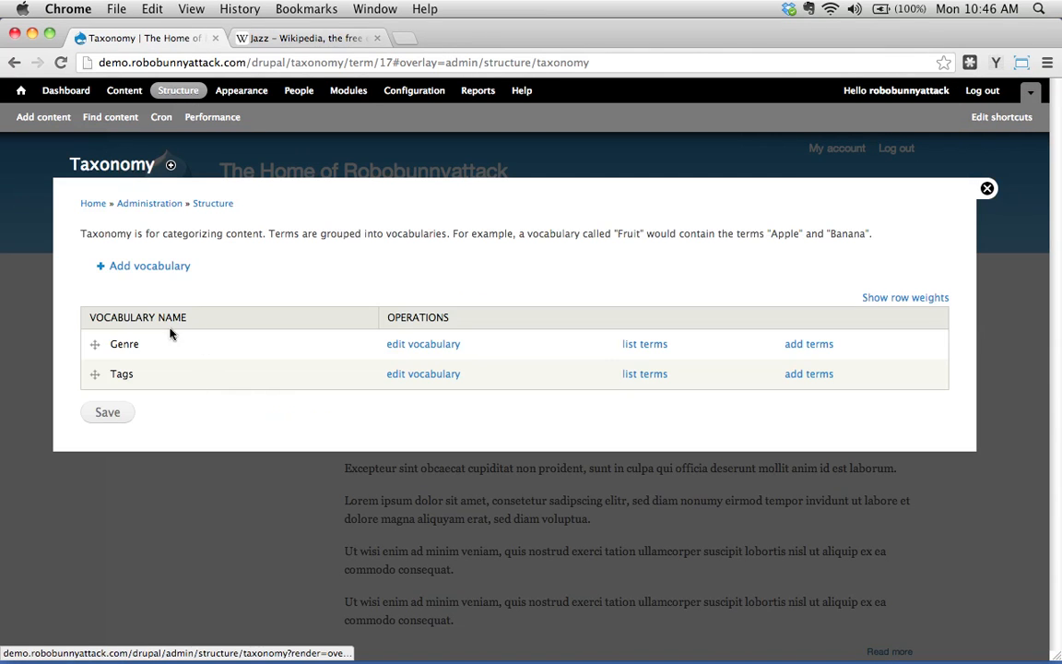
pyautogui.click(649, 346)
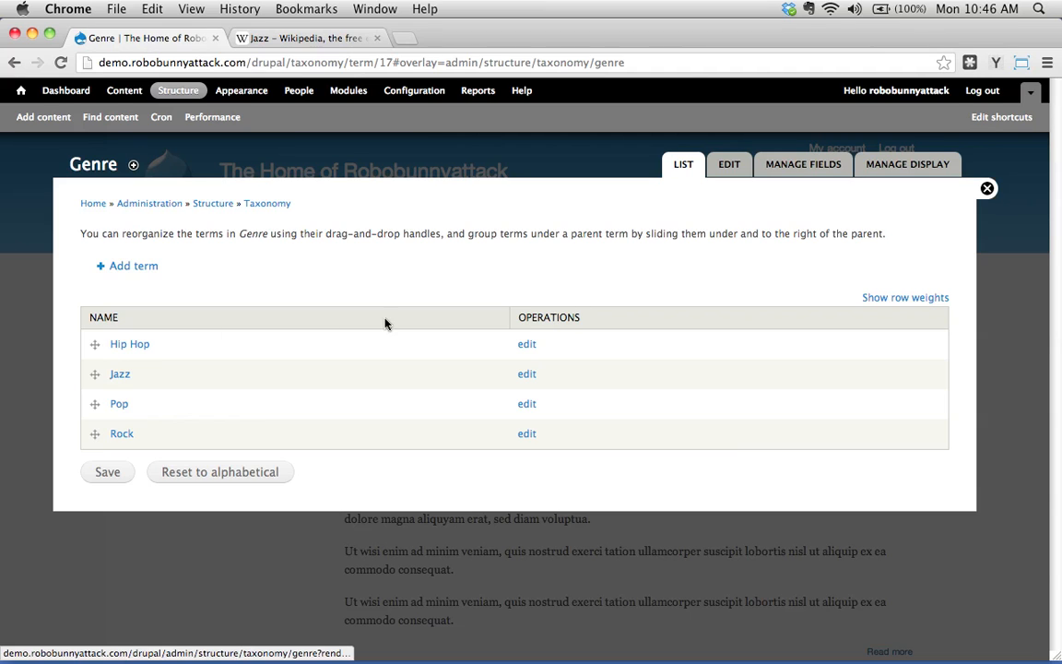
pyautogui.click(529, 345)
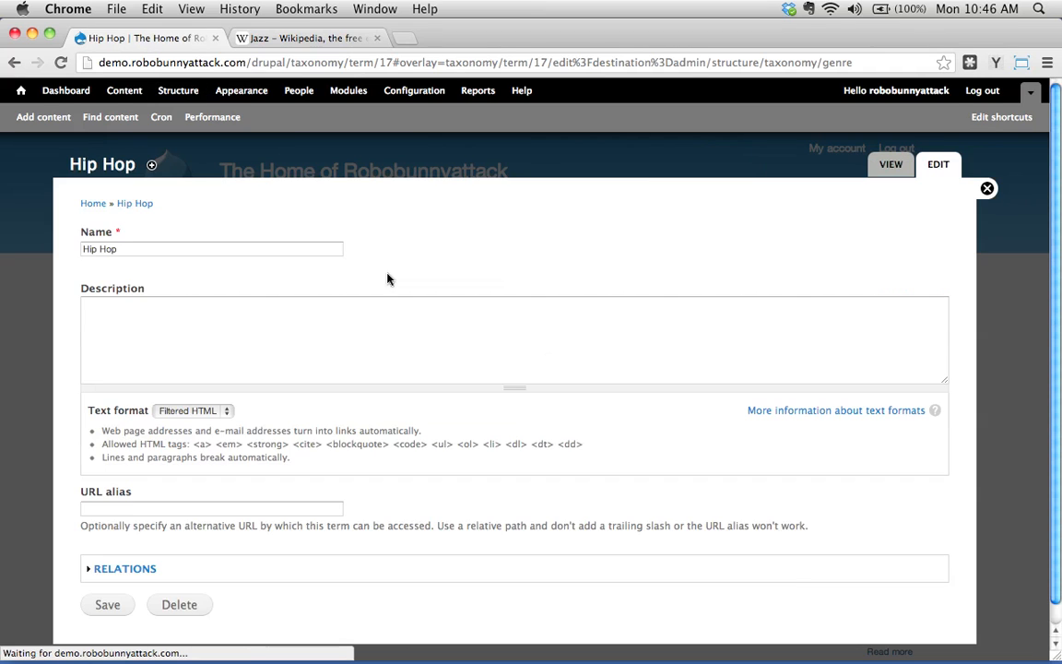
pyautogui.click(292, 337)
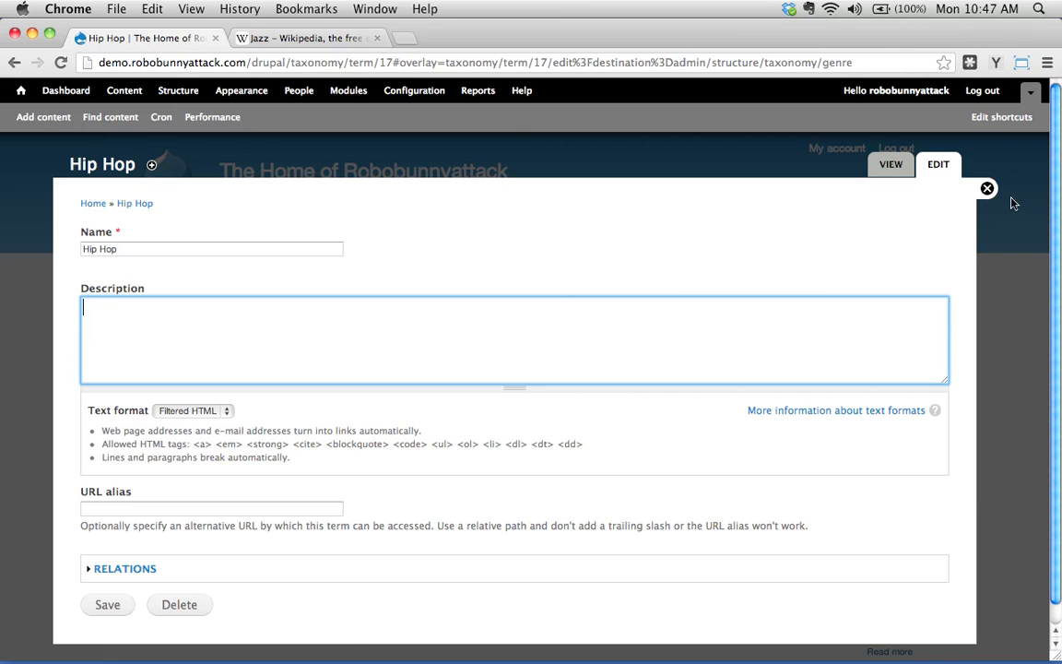
pyautogui.click(986, 188)
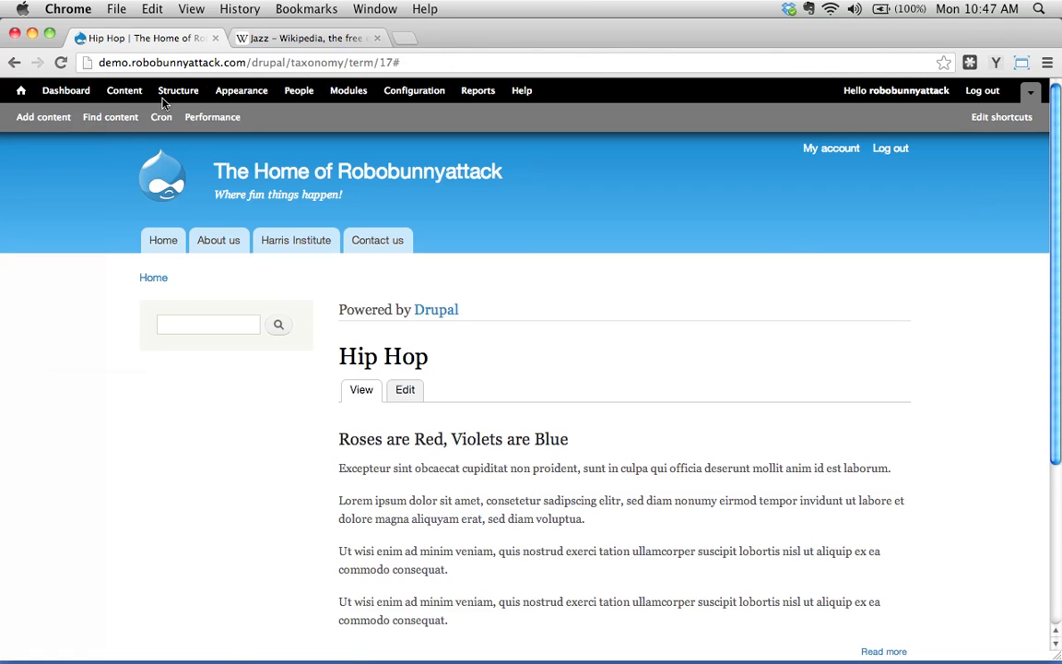
# Create a taxonomy vocabulary named Mood with the description "The mood of the song".
pyautogui.click(177, 90)
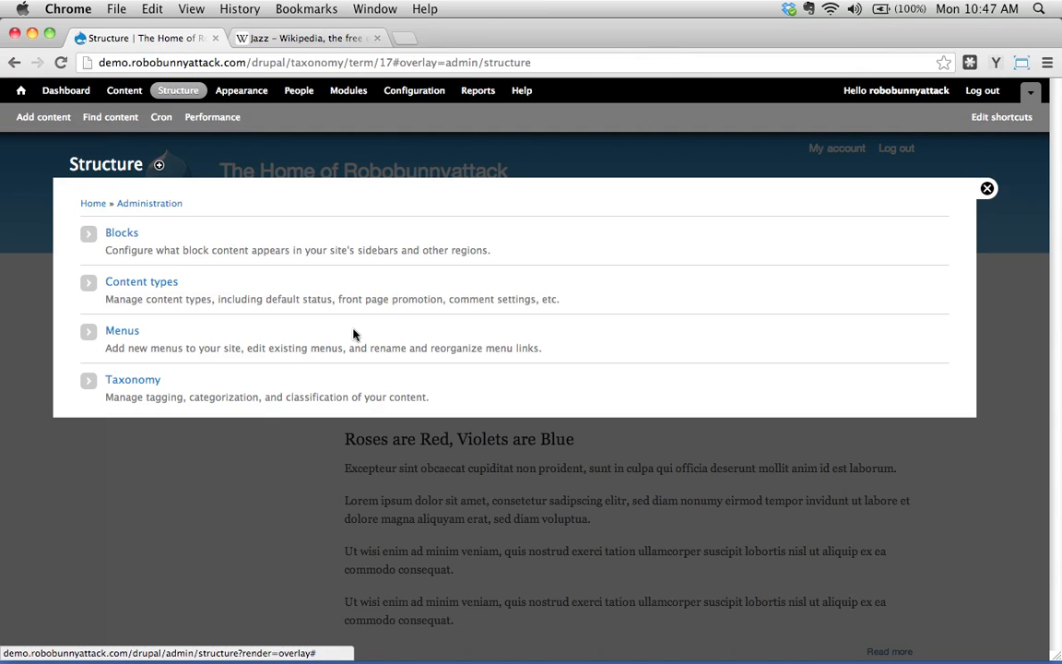
pyautogui.click(138, 379)
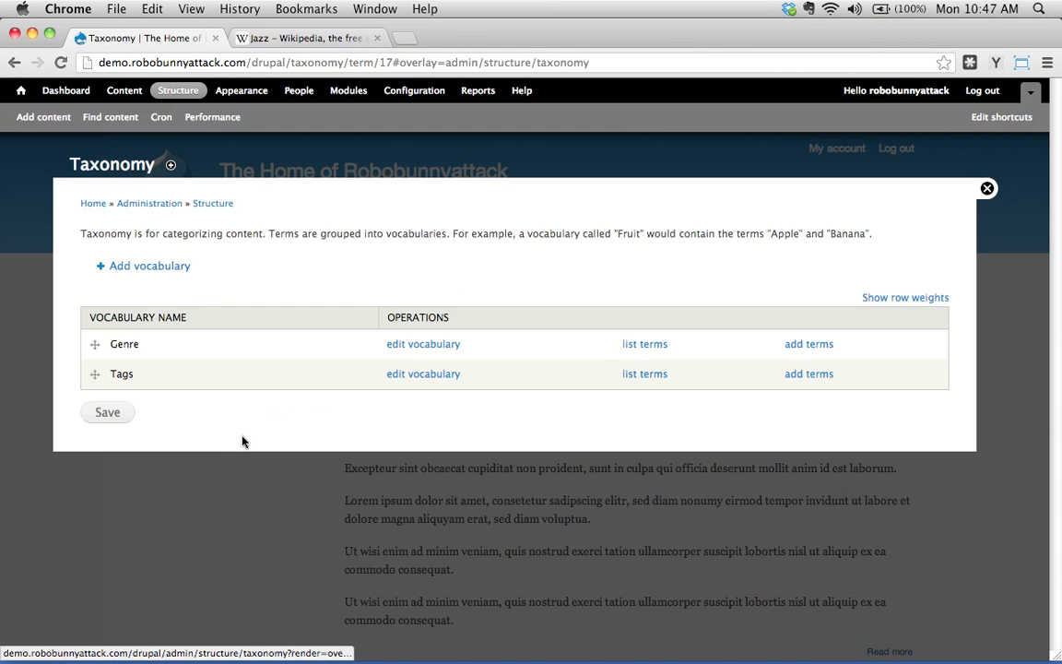
pyautogui.click(169, 265)
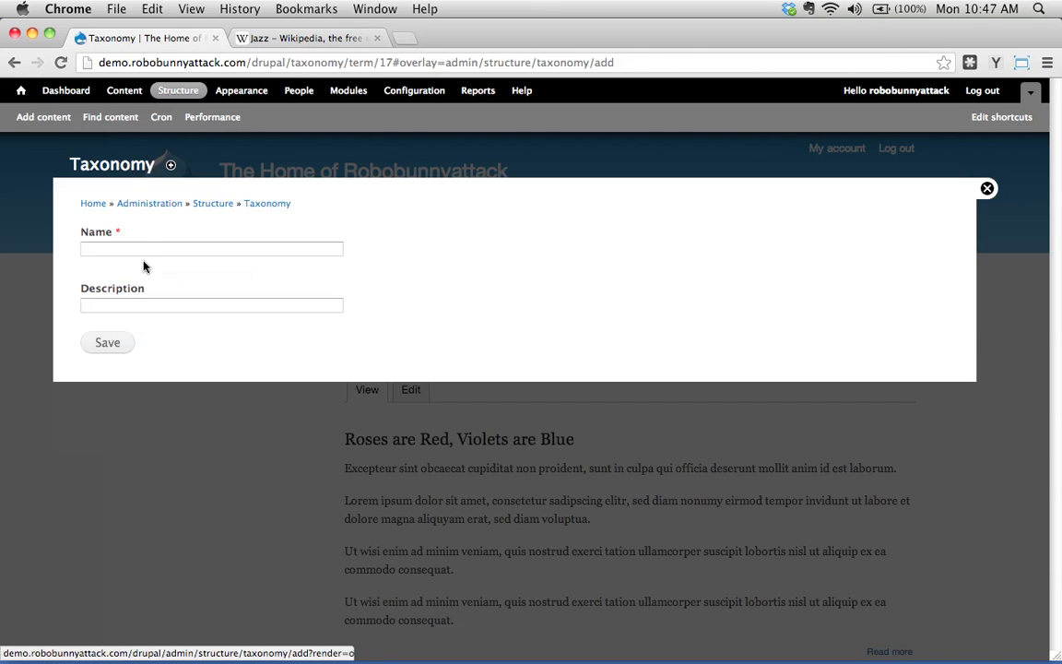
pyautogui.click(146, 249)
pyautogui.write('Mood')
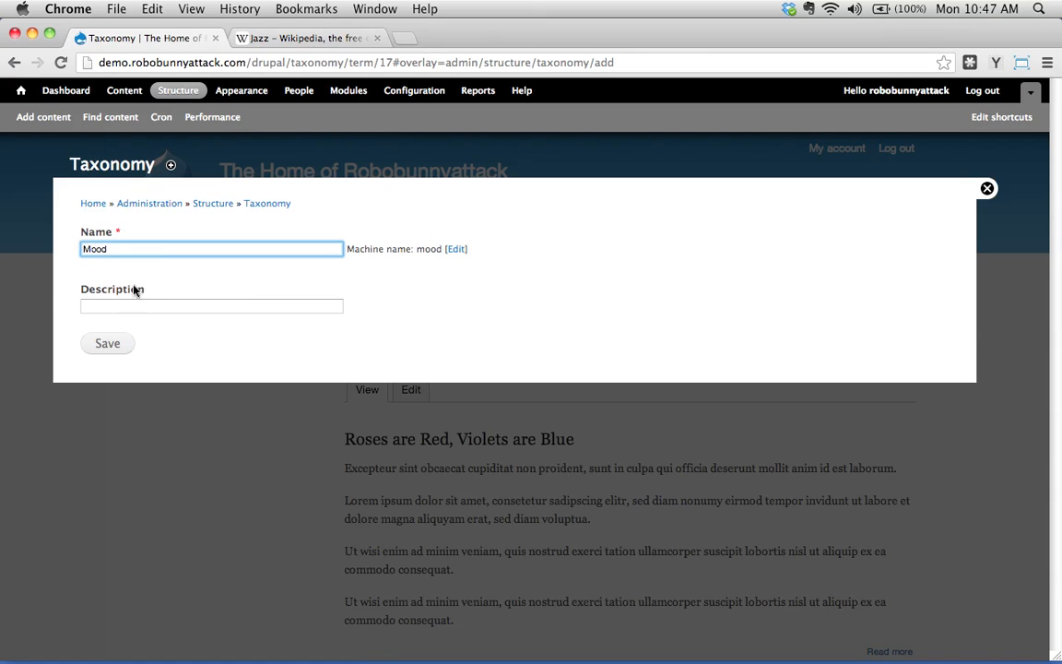
pyautogui.click(106, 310)
pyautogui.write('The mood of the w')
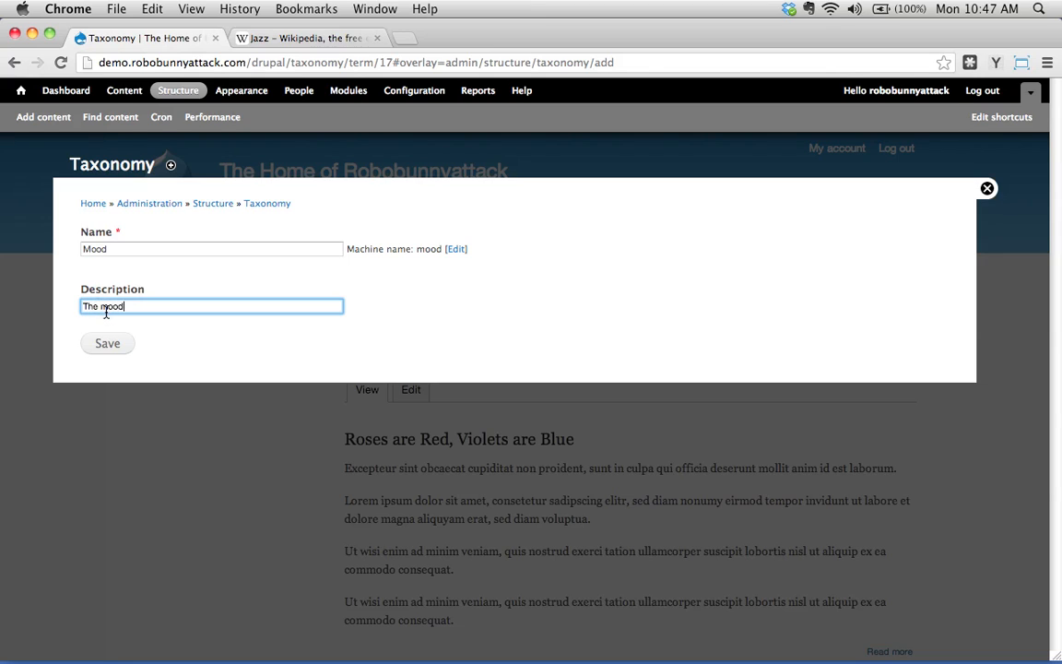
pyautogui.write('ong')
pyautogui.click(103, 343)
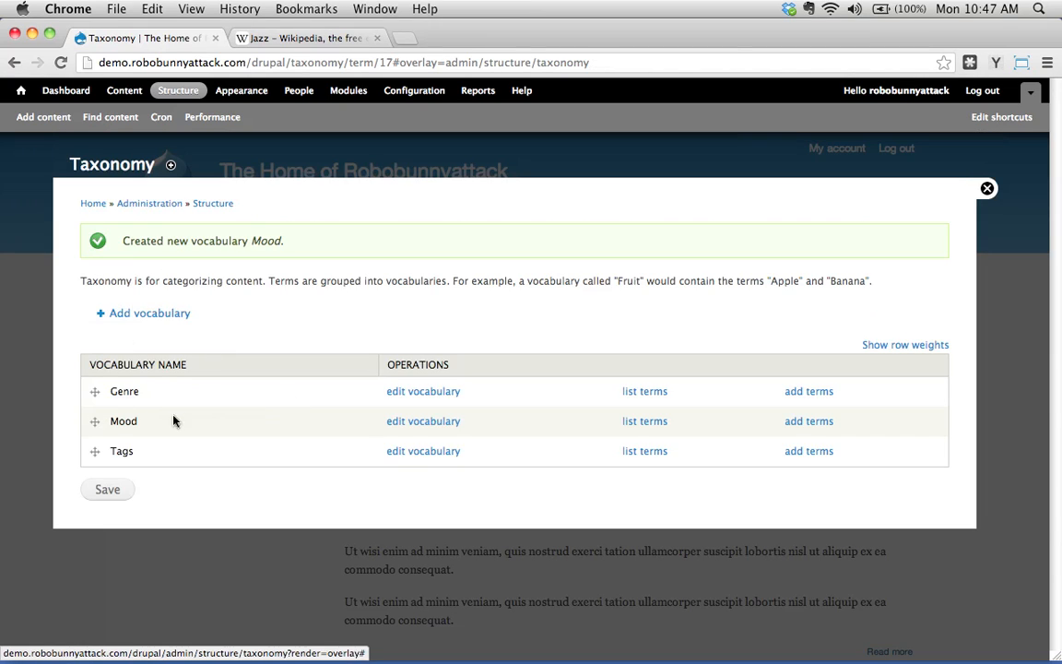
# Start adding a term to the Mood vocabulary.
pyautogui.click(815, 421)
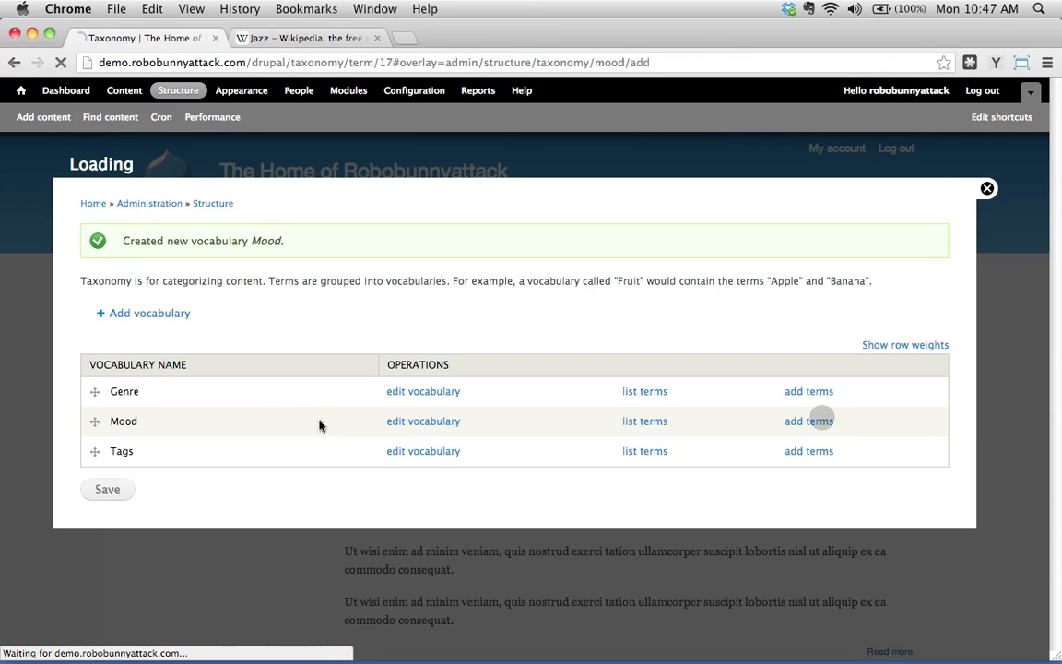